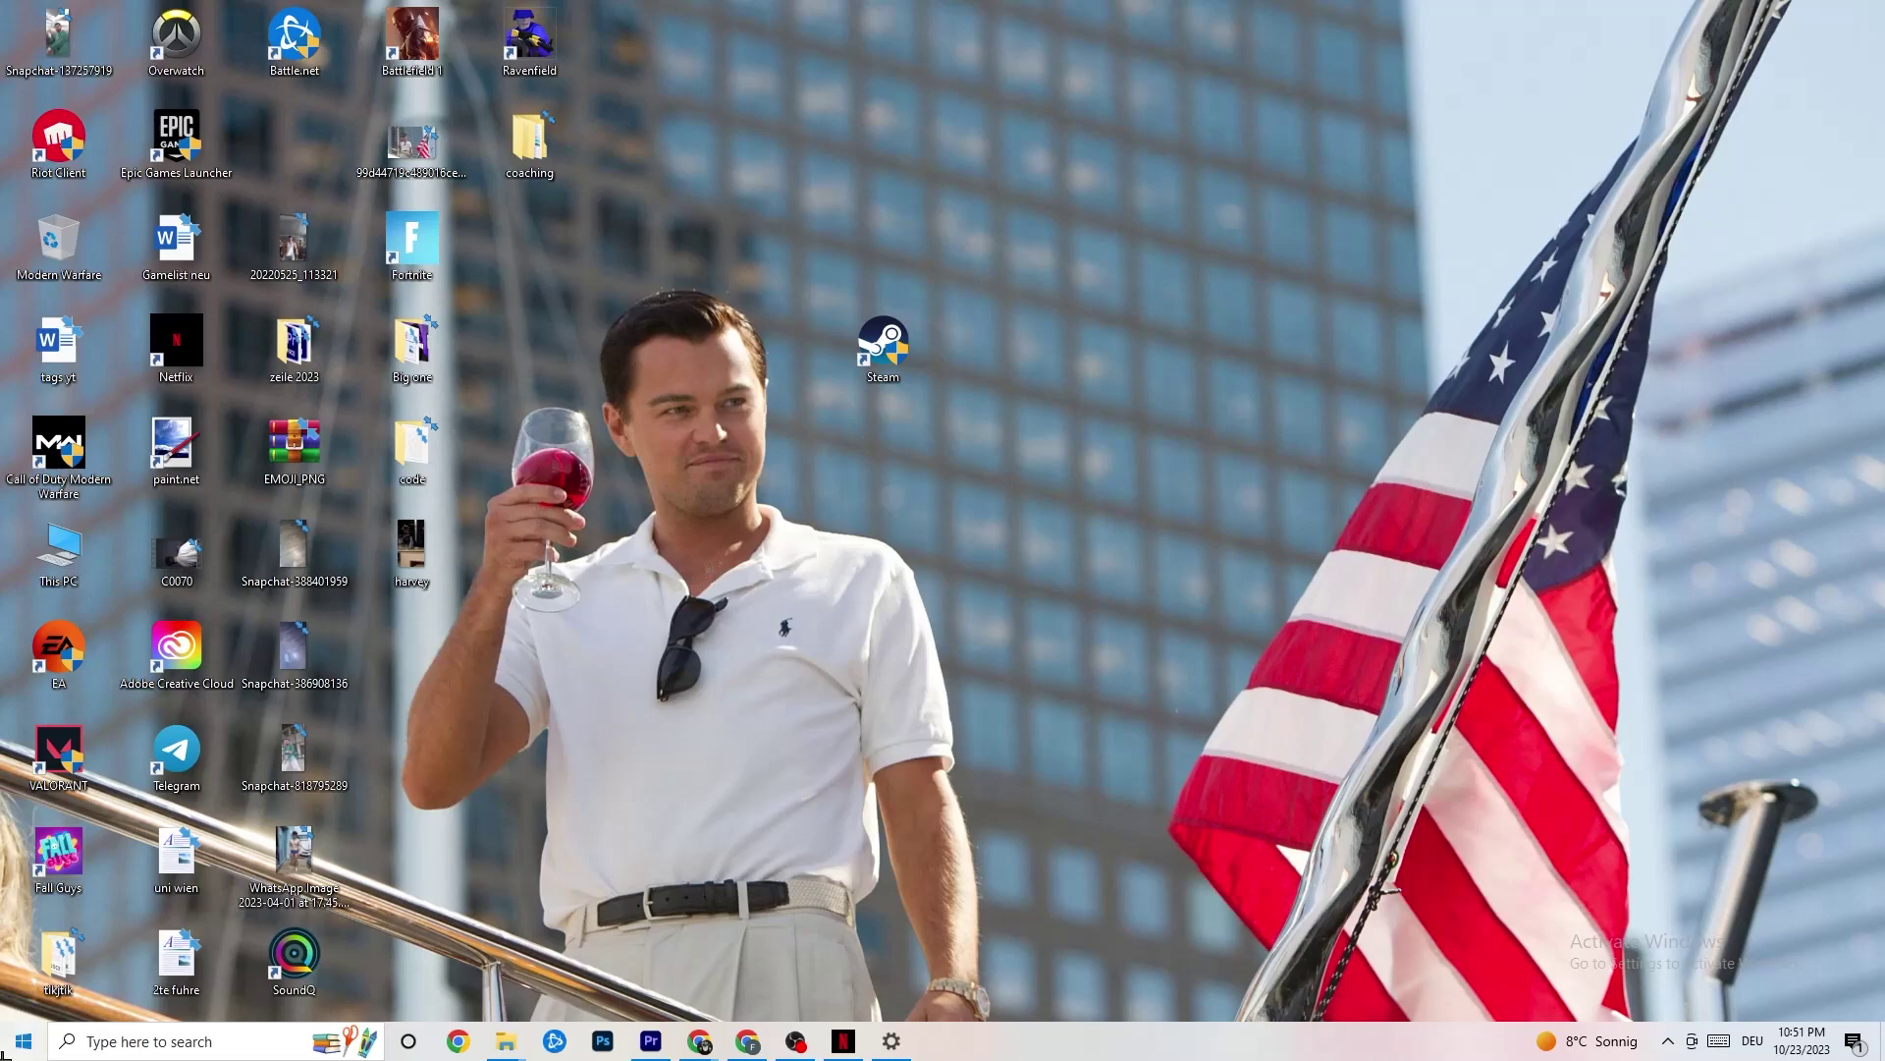
# Open the Start menu
pyautogui.press('super')
# In Settings › System › Display, keep scaling at 100% with resolution 1920 × 1080
pyautogui.click(892, 1041)
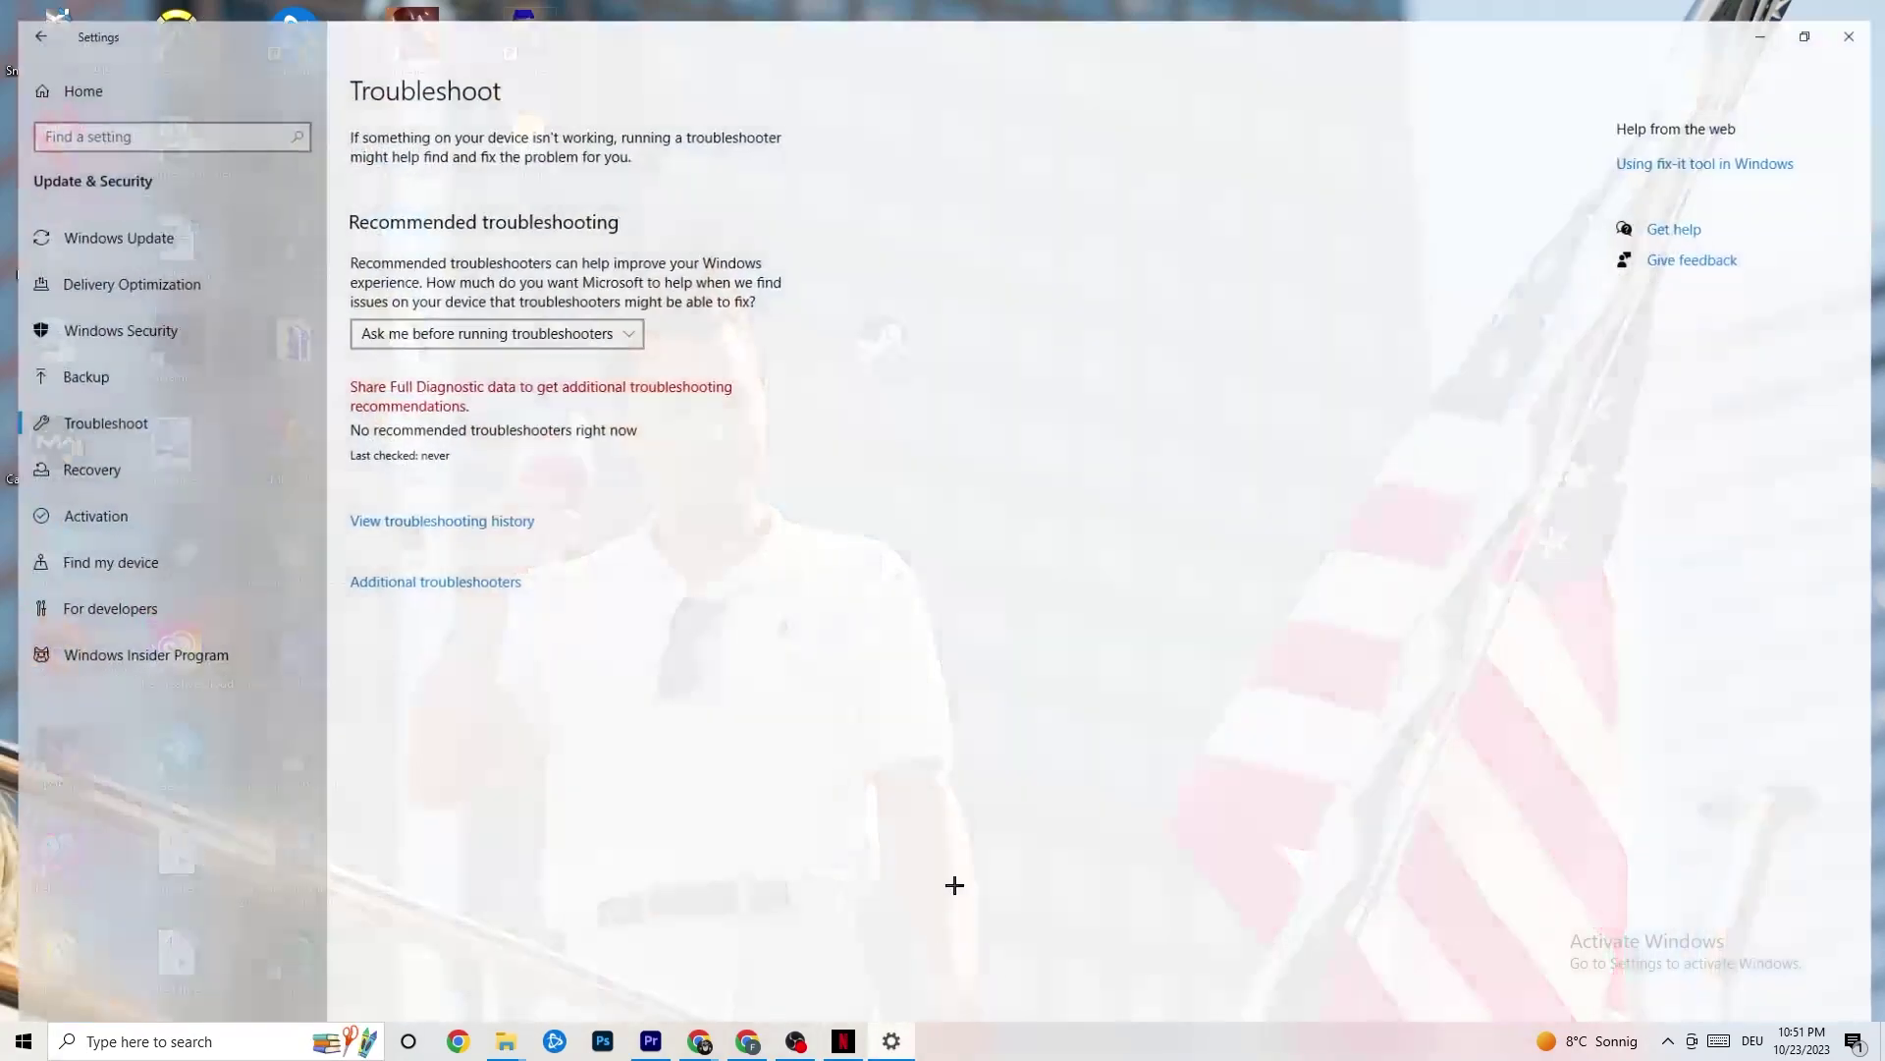
pyautogui.click(22, 15)
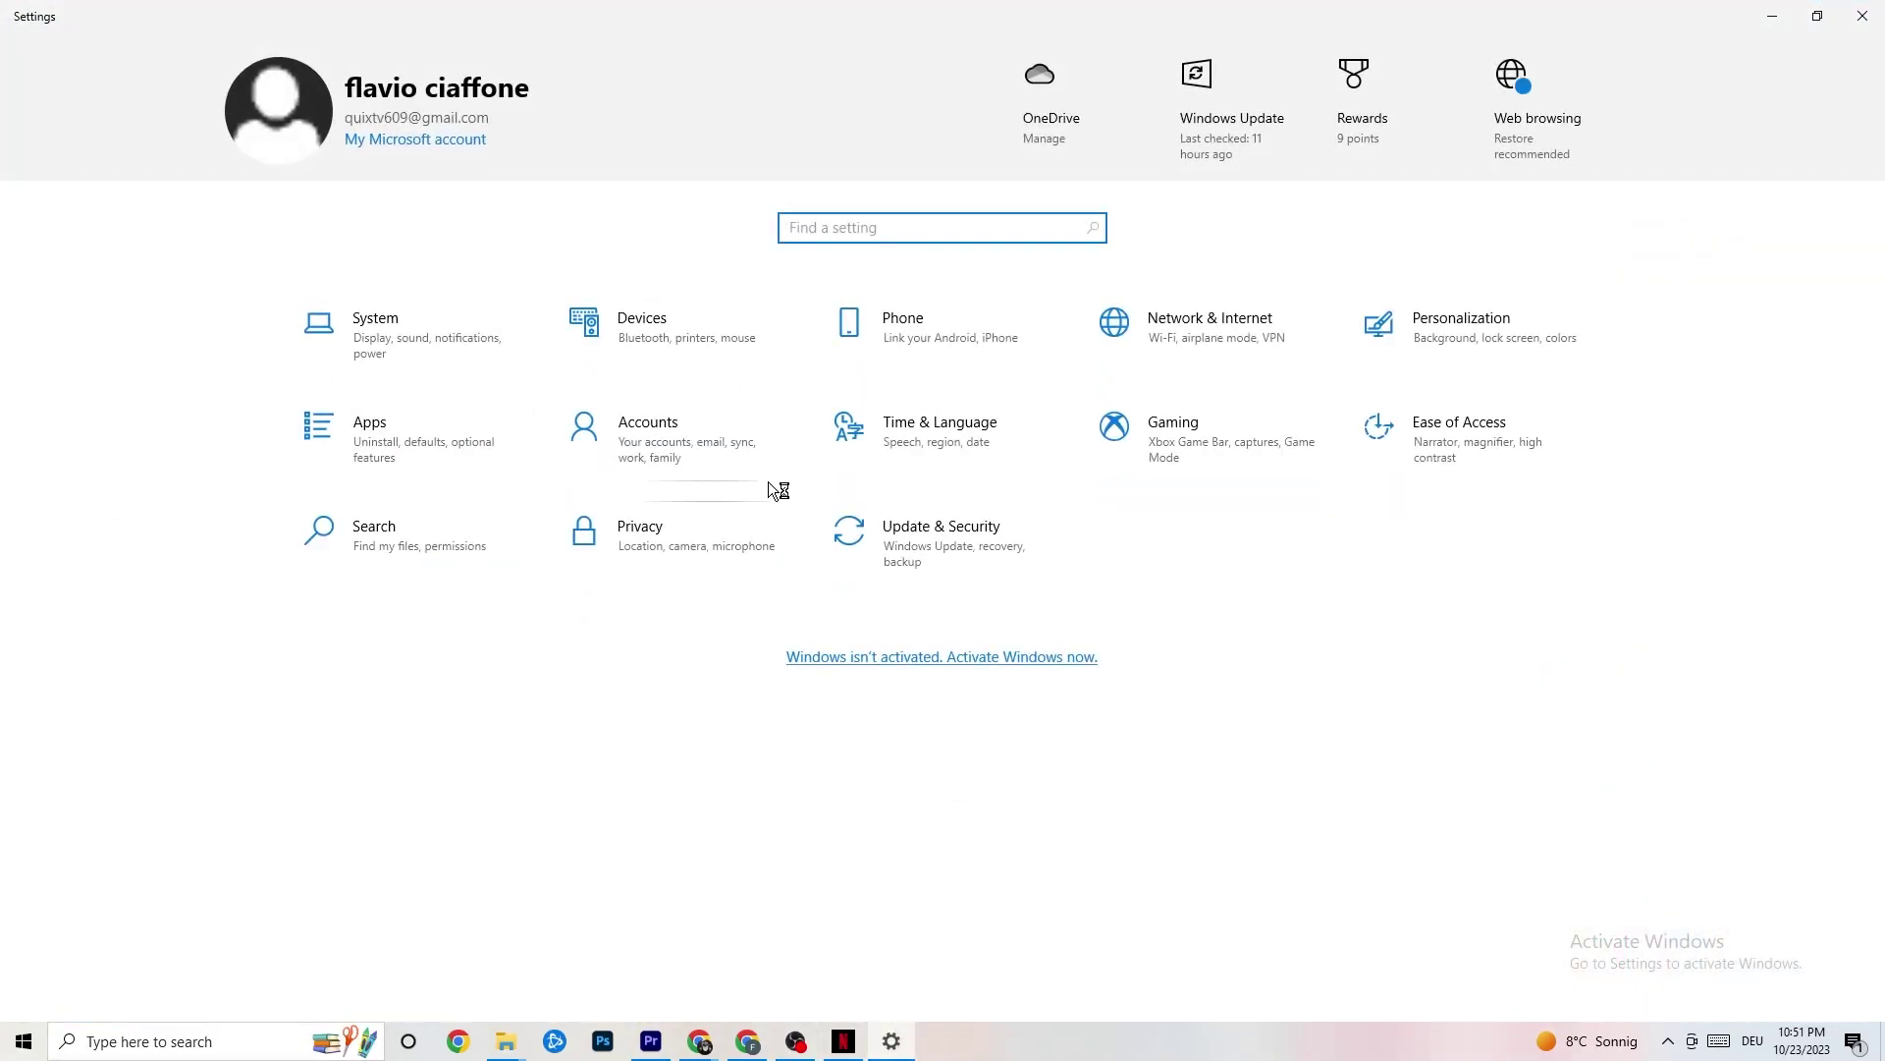
pyautogui.click(446, 357)
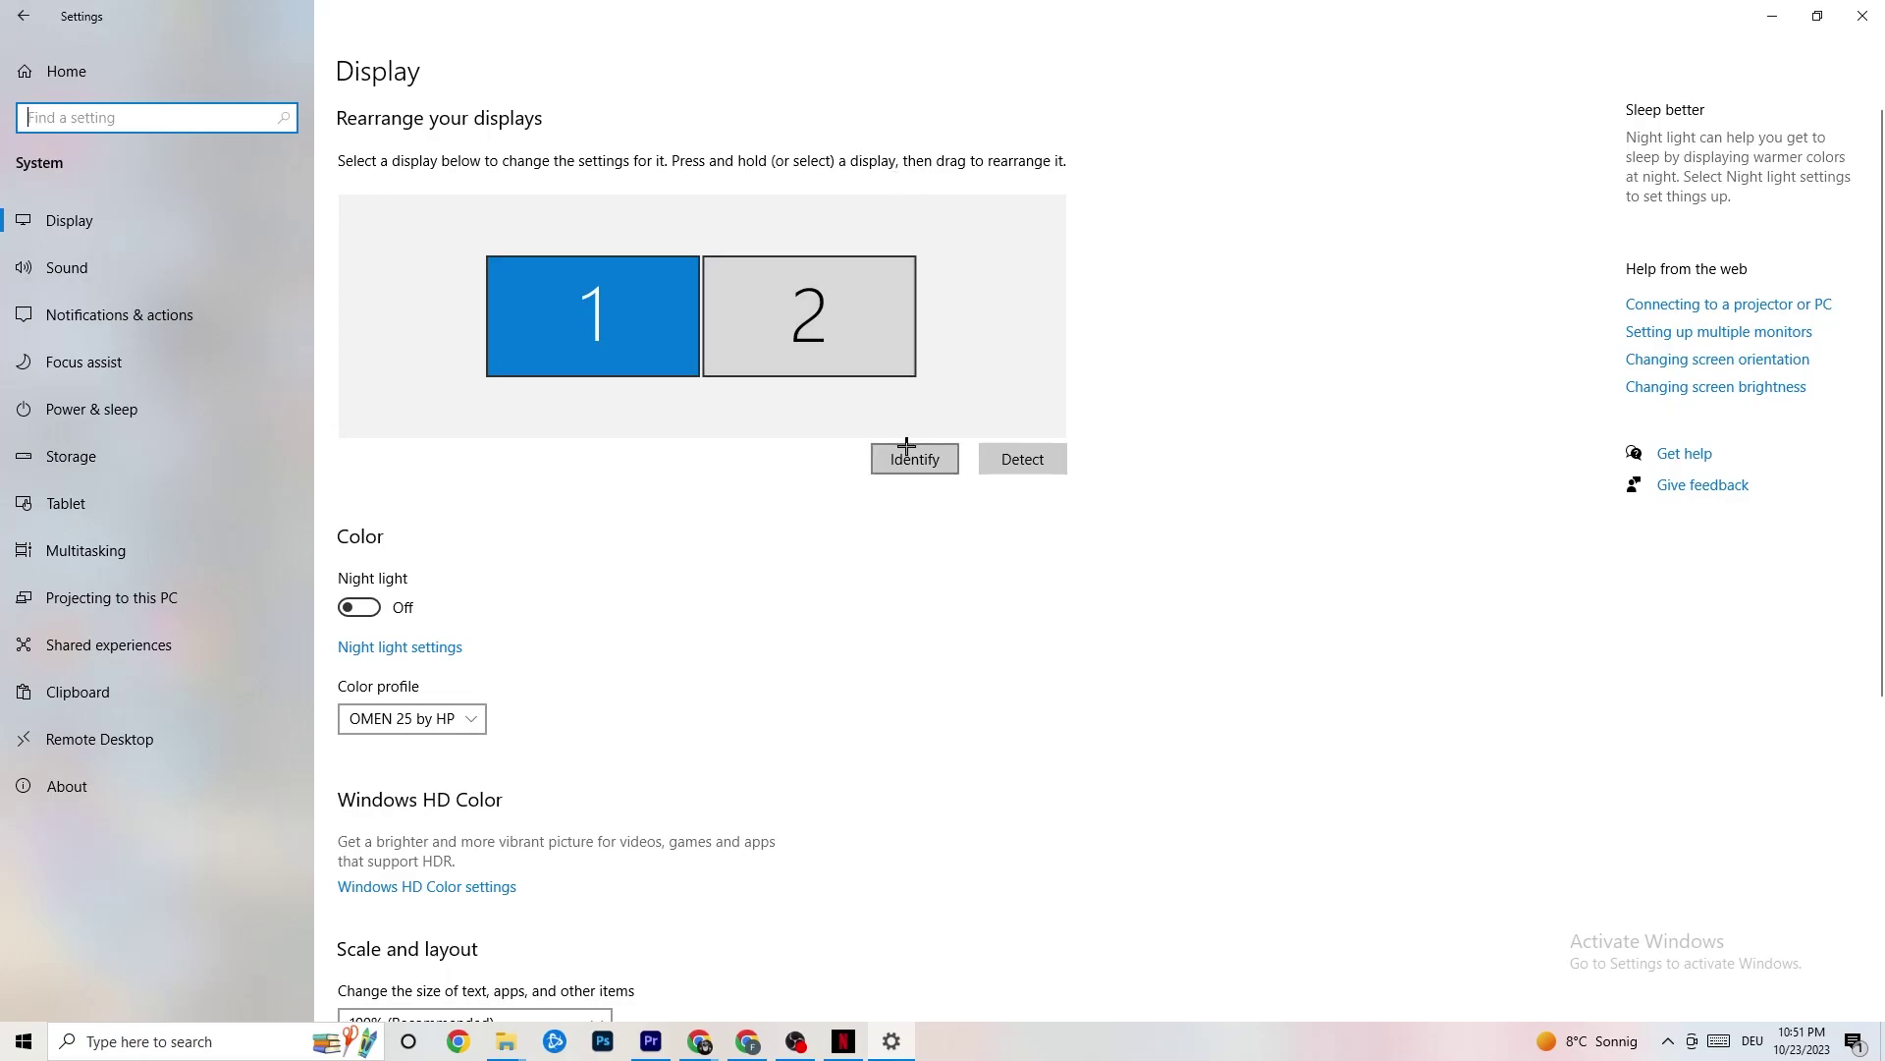
pyautogui.scroll(-5, 543, 324)
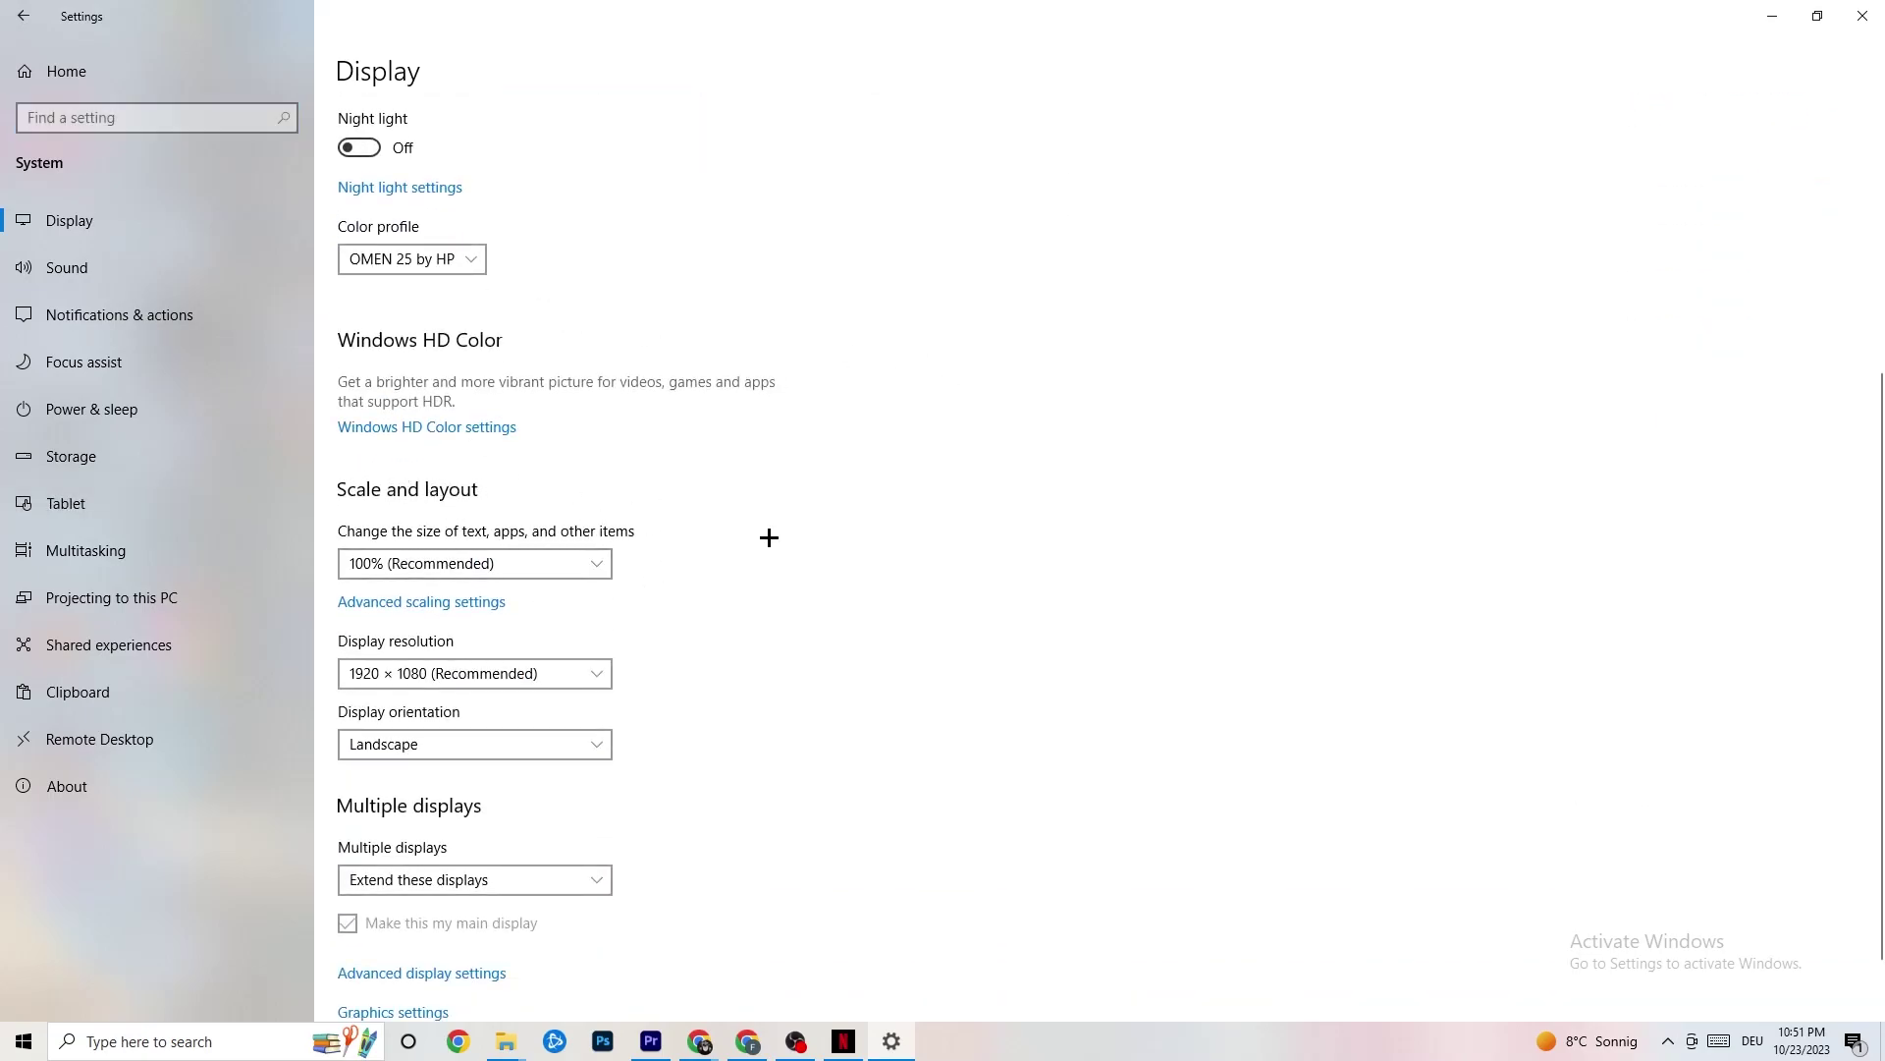
pyautogui.click(577, 551)
pyautogui.click(856, 481)
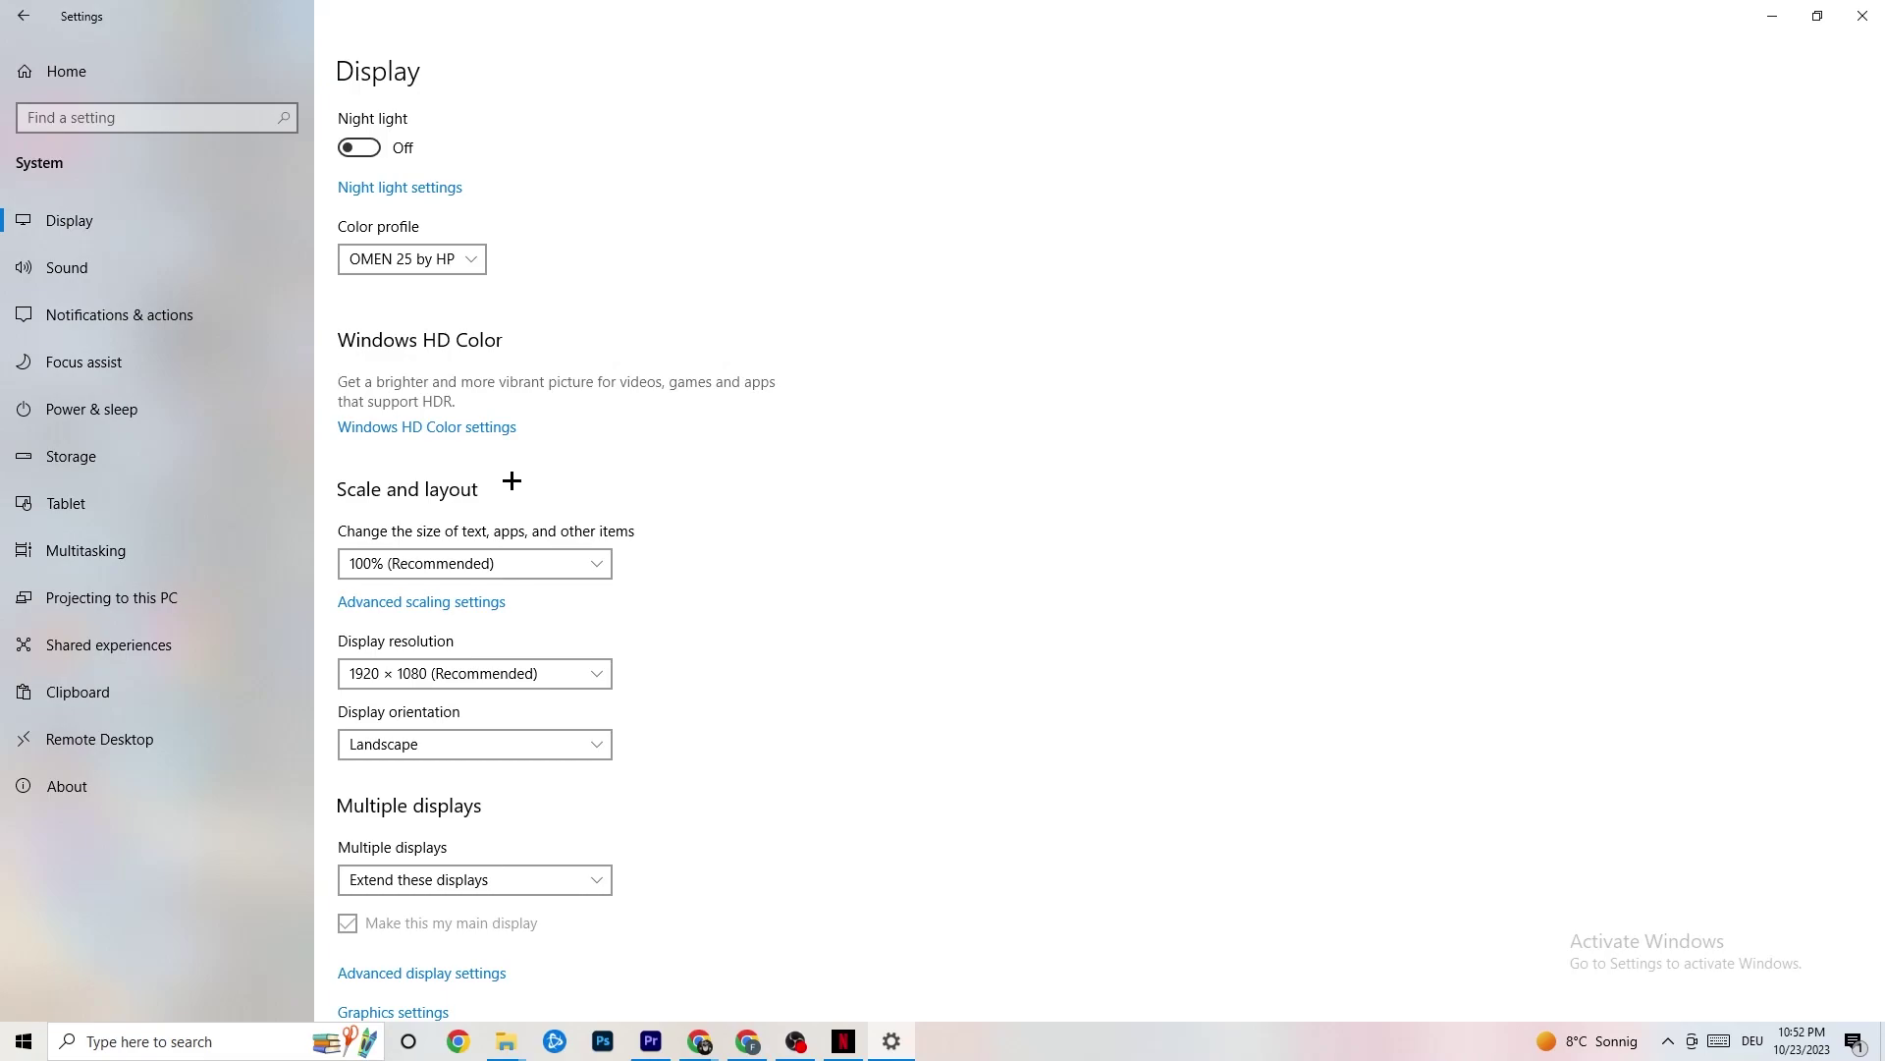
# Review Power & sleep (screen off after 10 minutes, sleep after 30) and the classic power plans
pyautogui.click(125, 405)
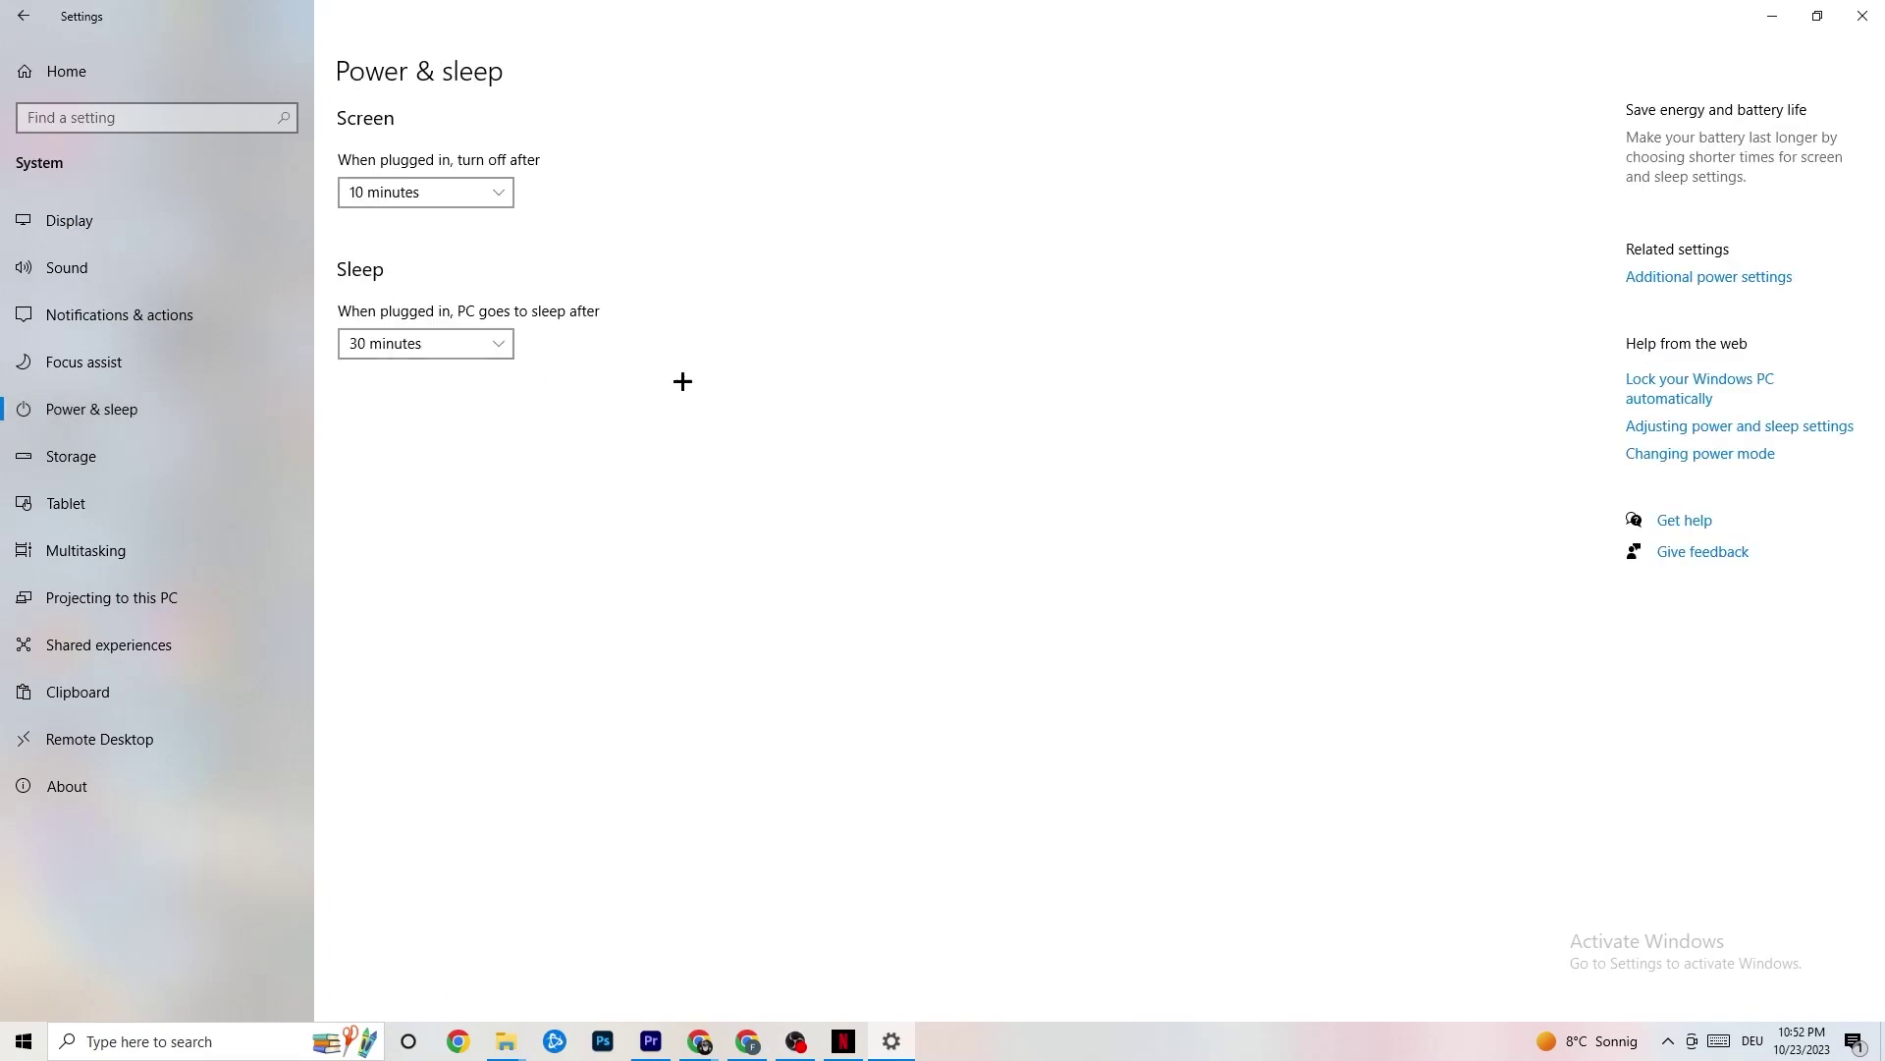
pyautogui.click(1727, 278)
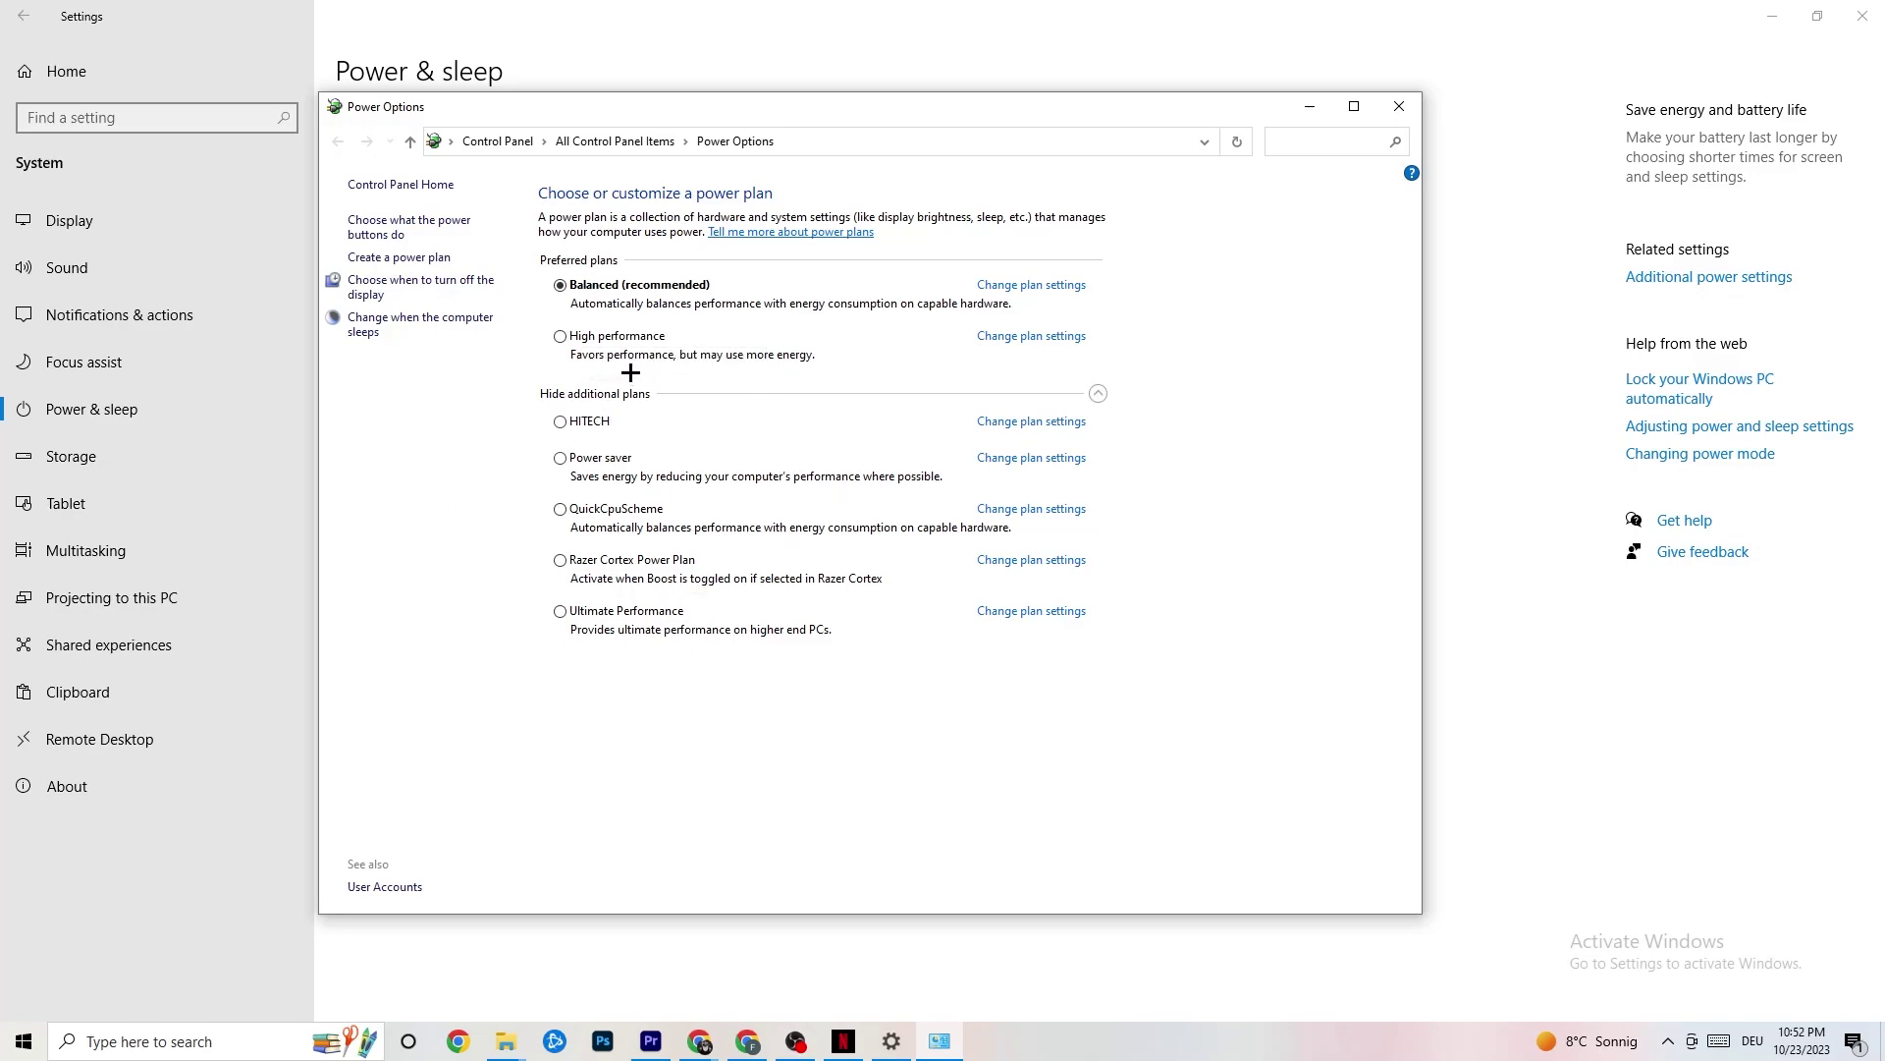
pyautogui.click(1395, 107)
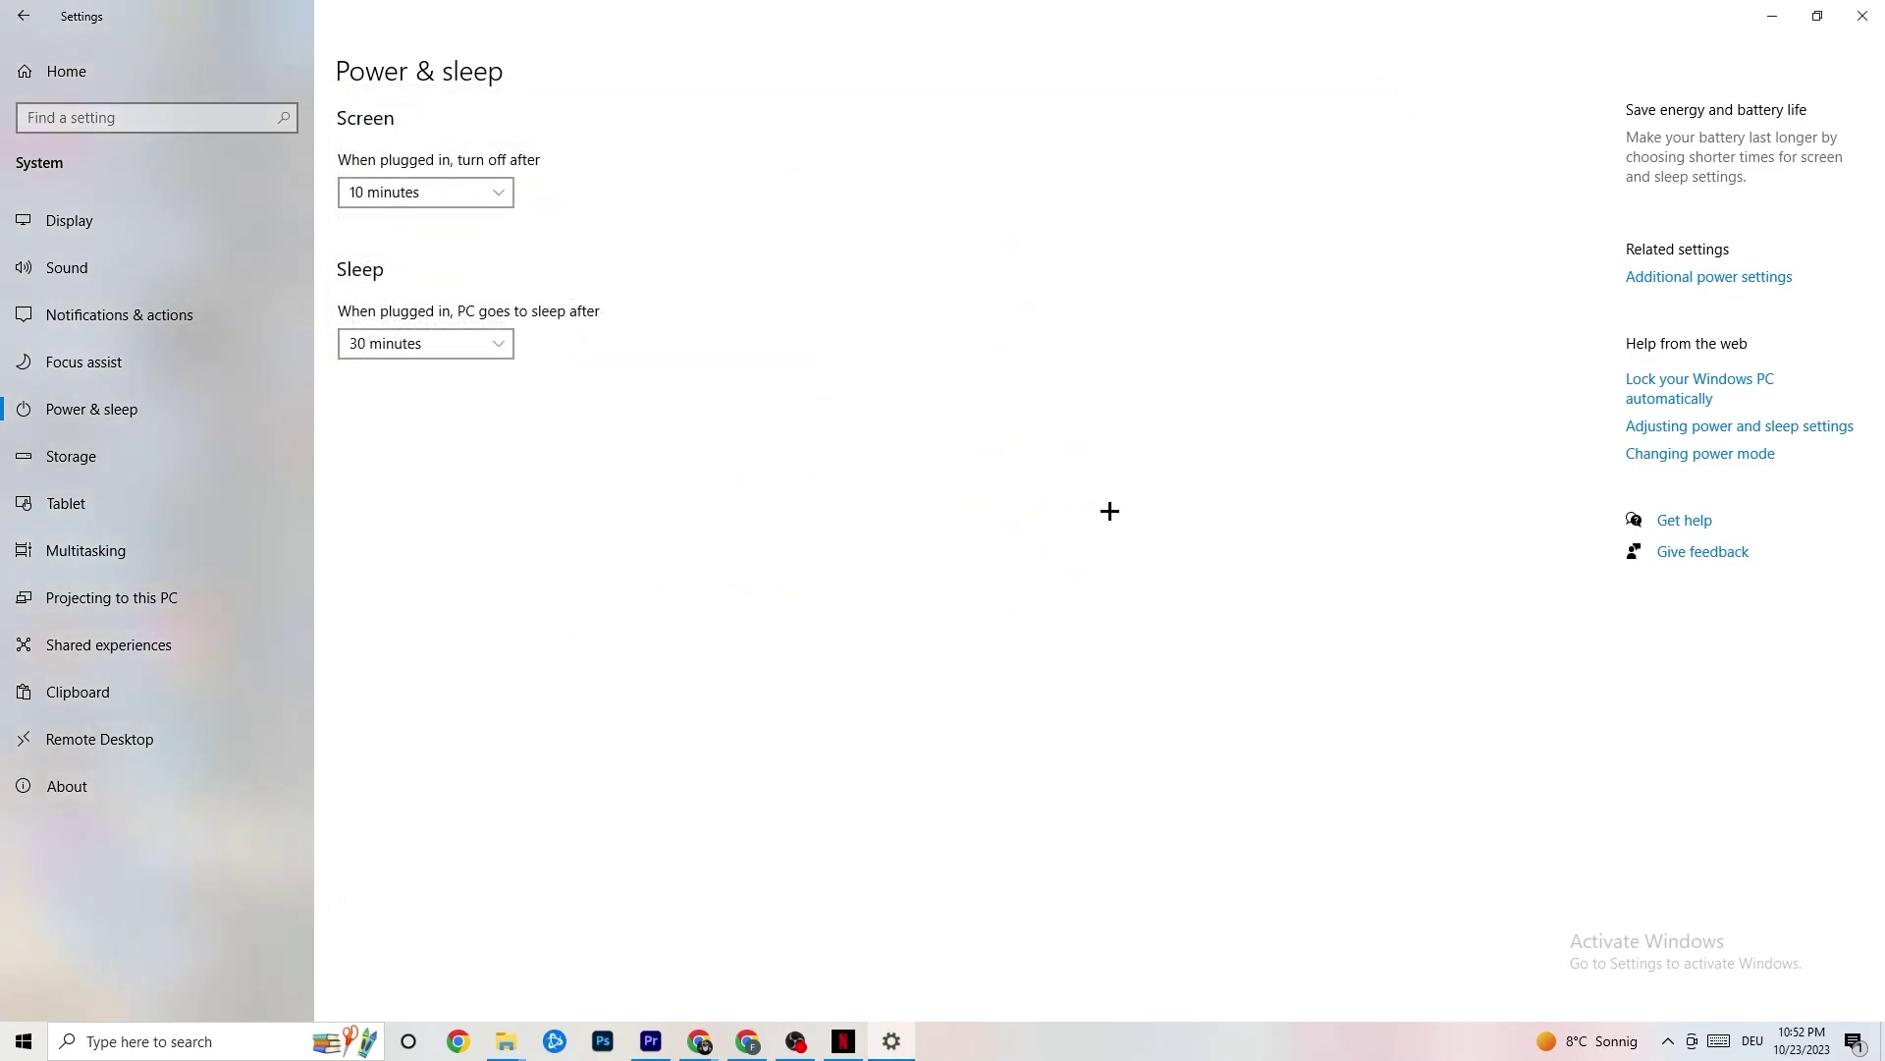
# Set Storage Sense to run every week and start an immediate Clean now
pyautogui.click(116, 461)
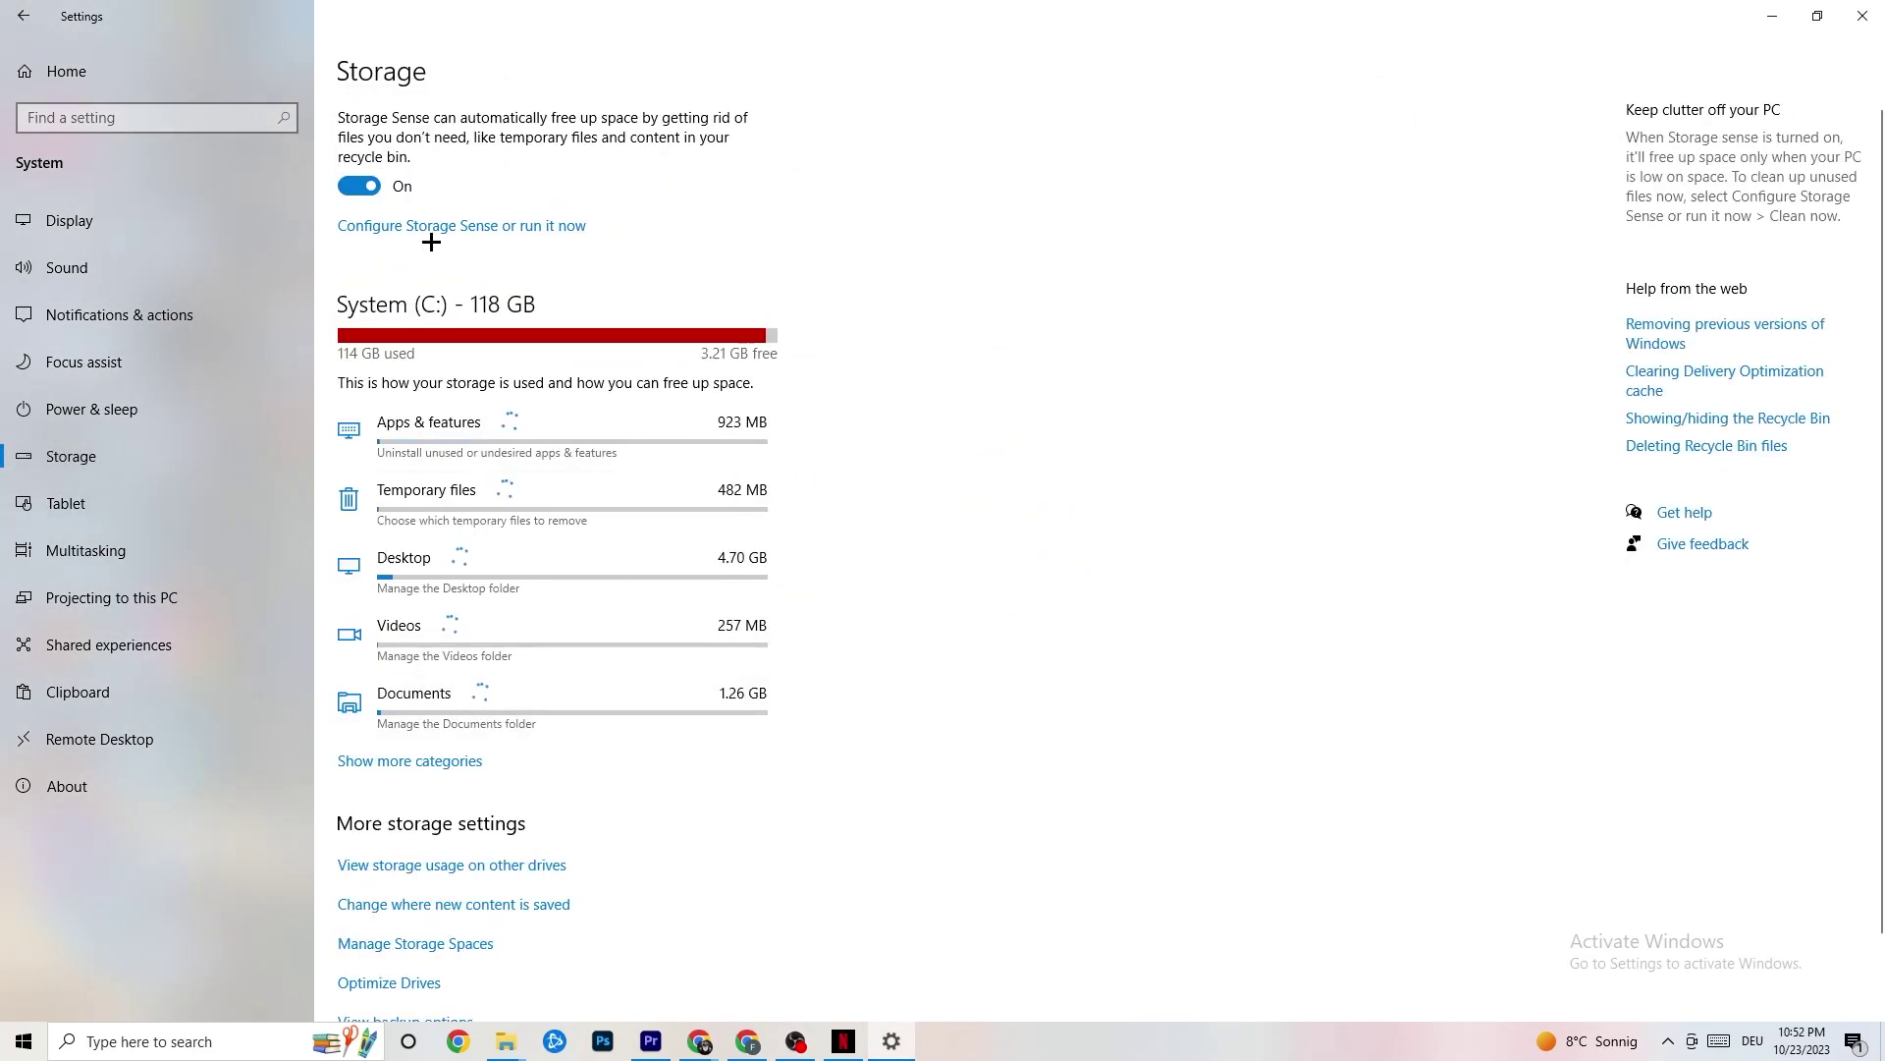
pyautogui.click(527, 224)
pyautogui.click(223, 281)
pyautogui.click(761, 367)
pyautogui.click(127, 282)
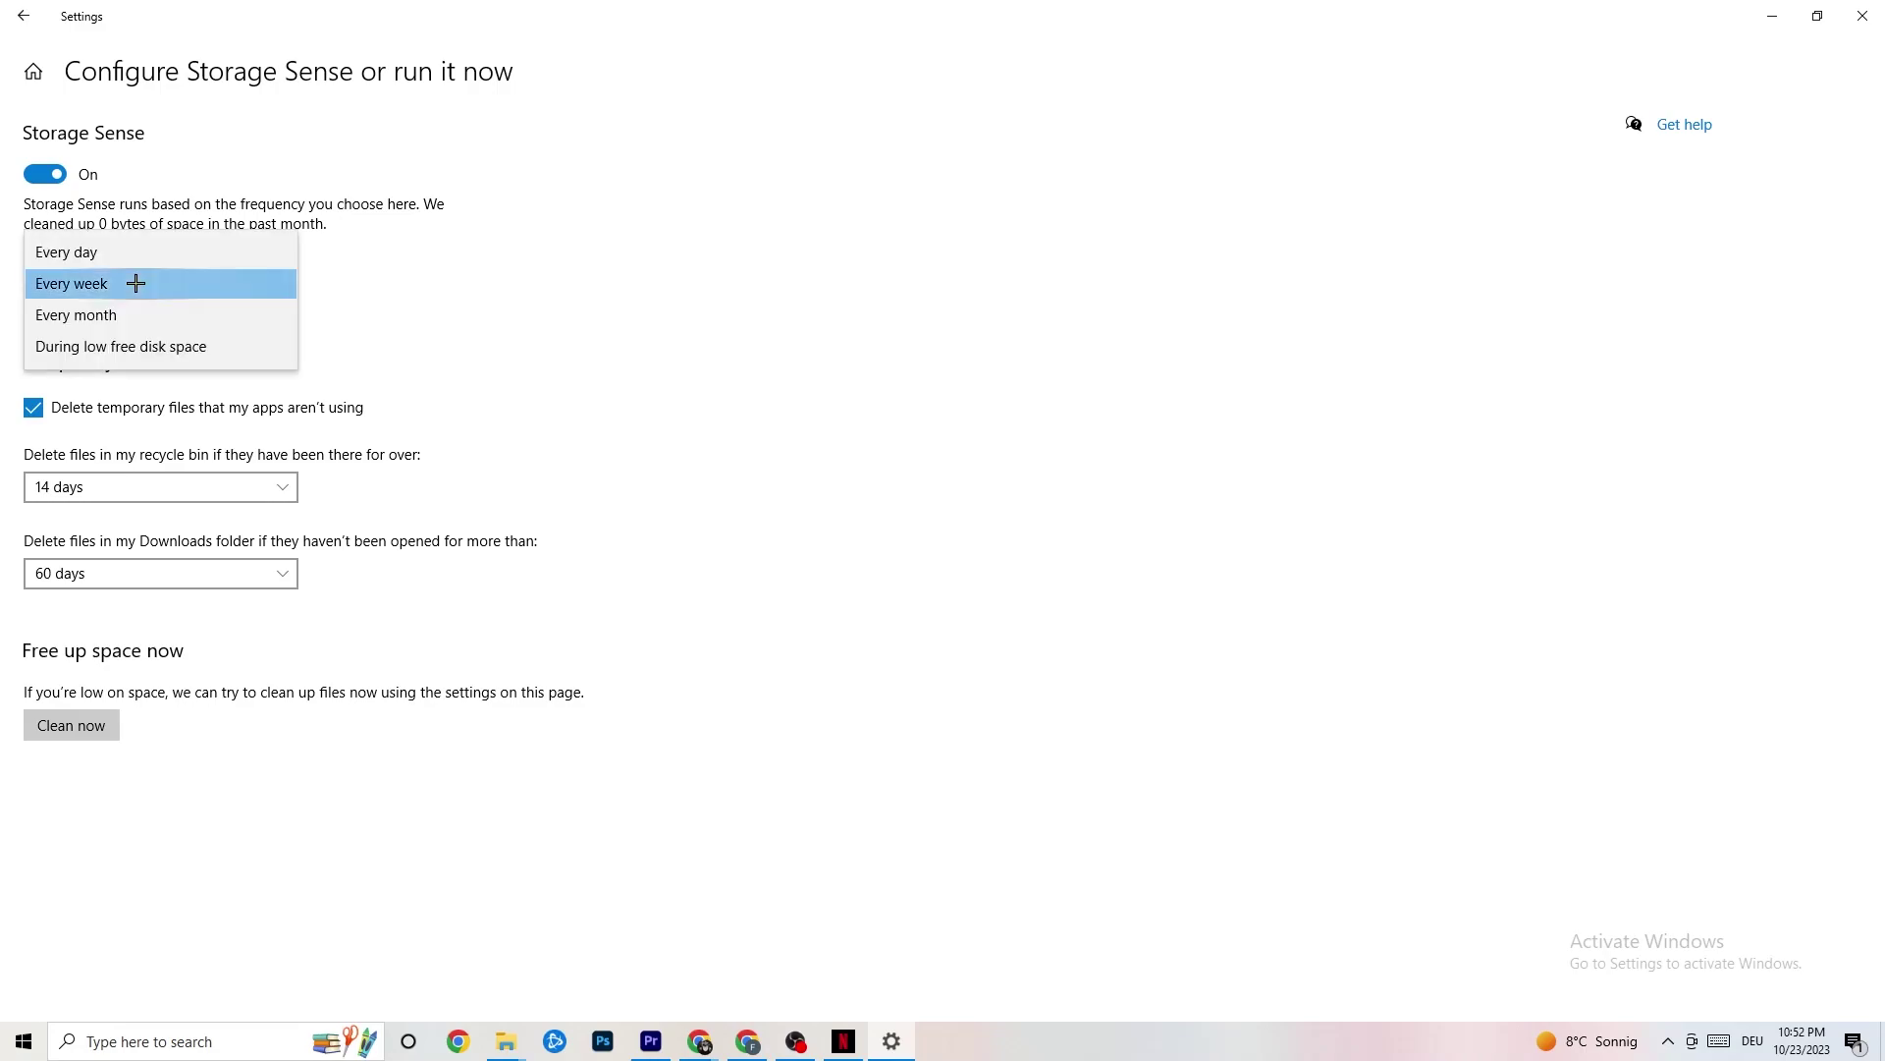
pyautogui.click(542, 182)
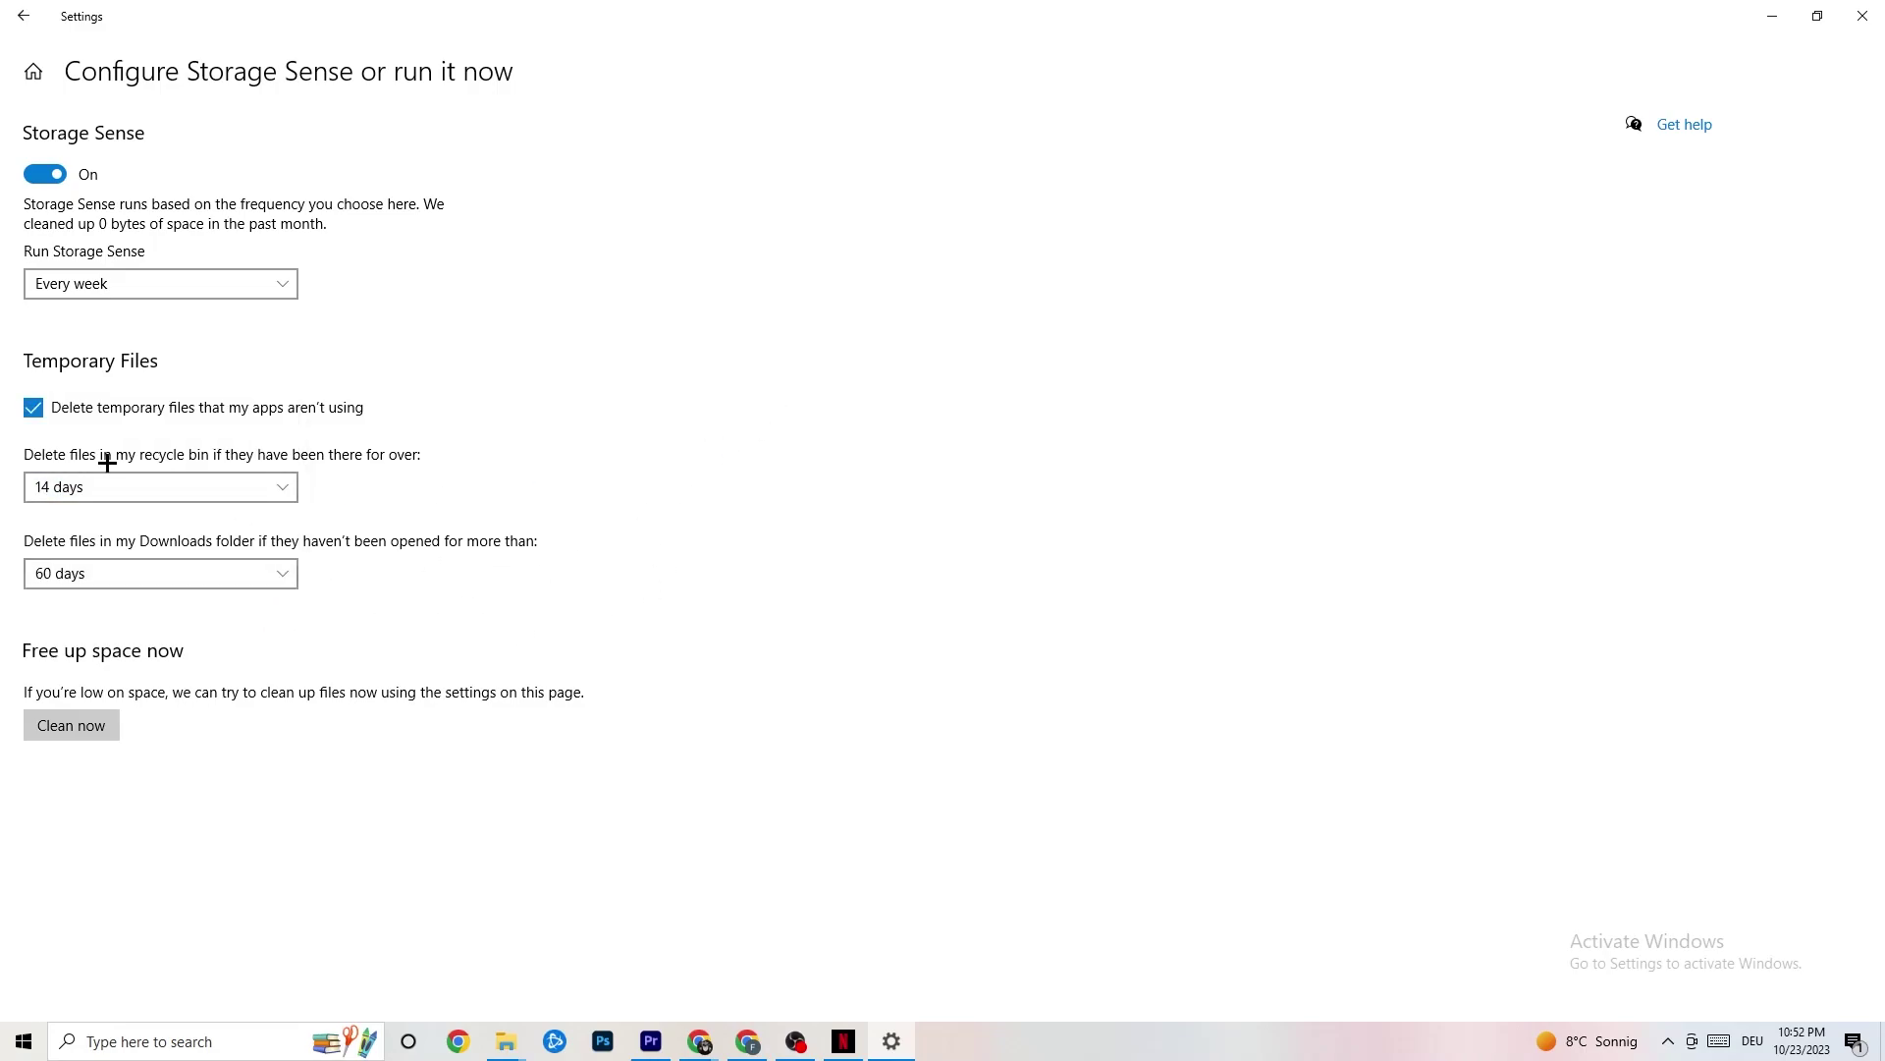
pyautogui.click(71, 726)
pyautogui.click(23, 15)
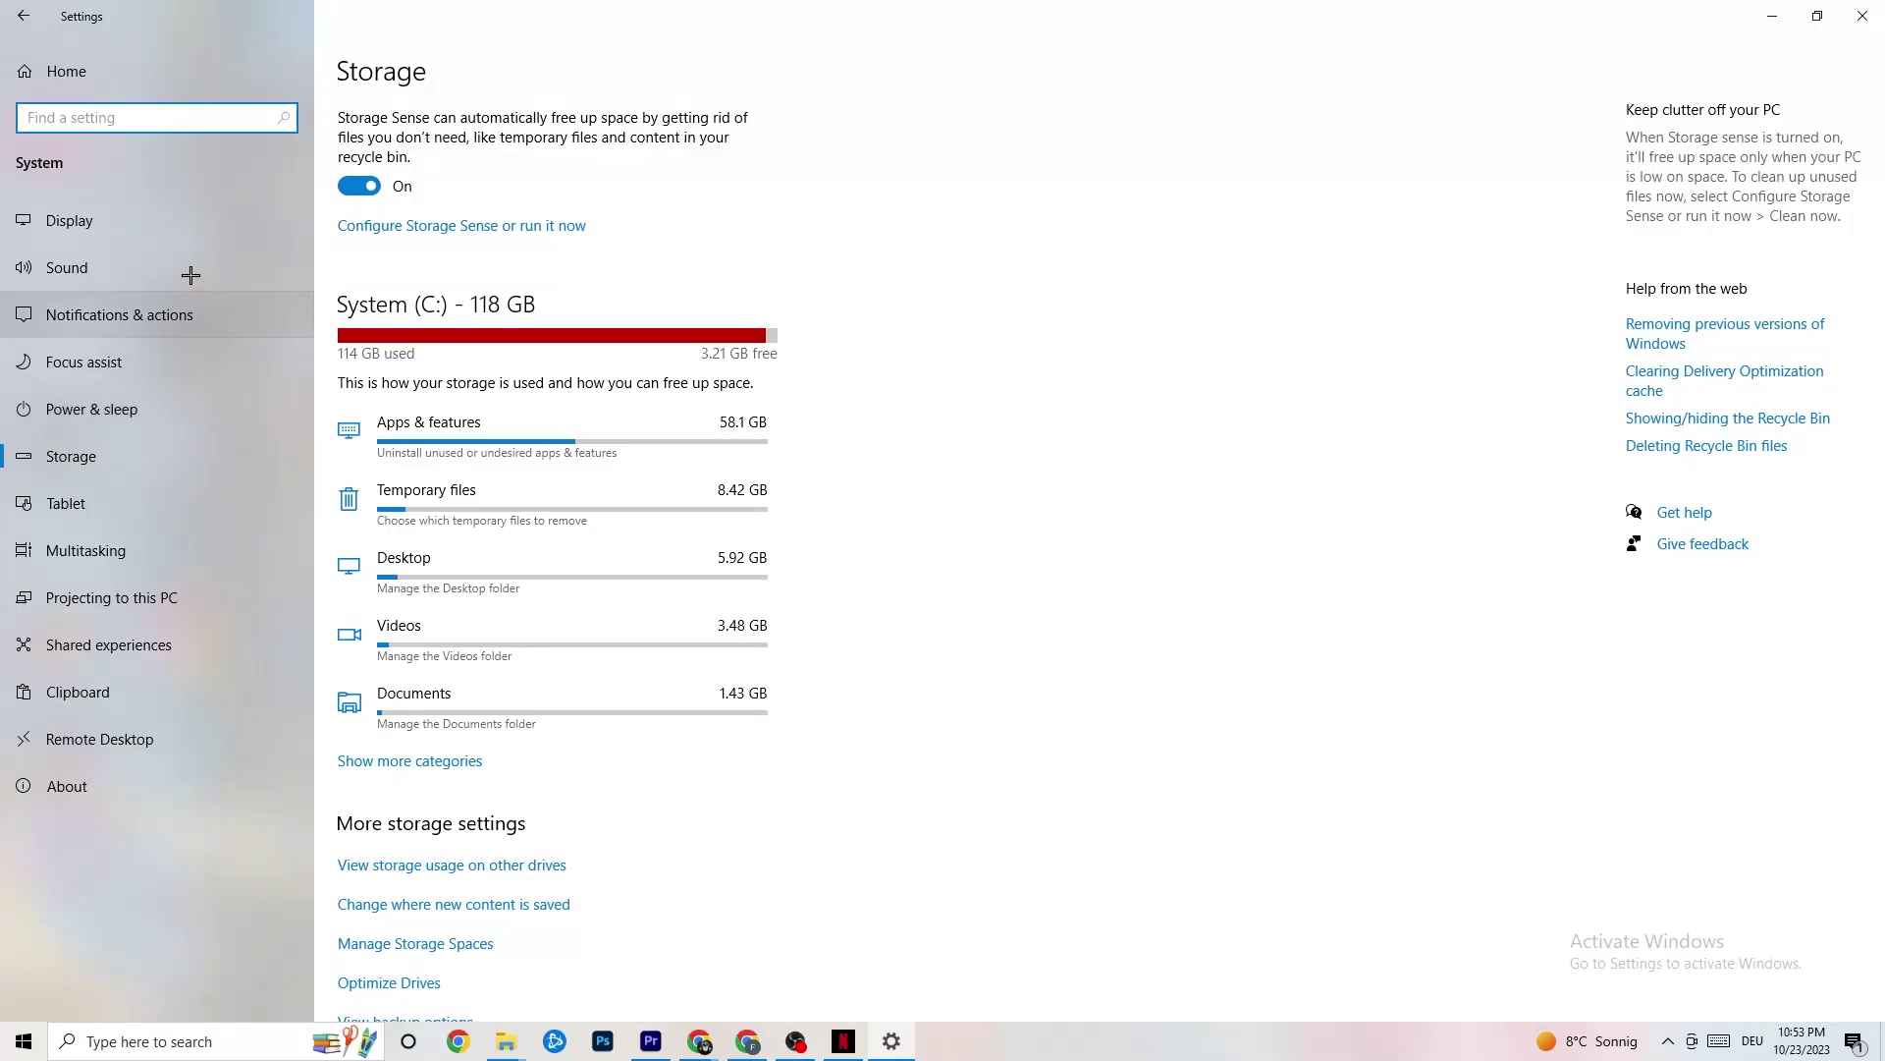
# Confirm Xbox Game Bar is Off under Gaming, then view Captures with background recording off
pyautogui.click(23, 15)
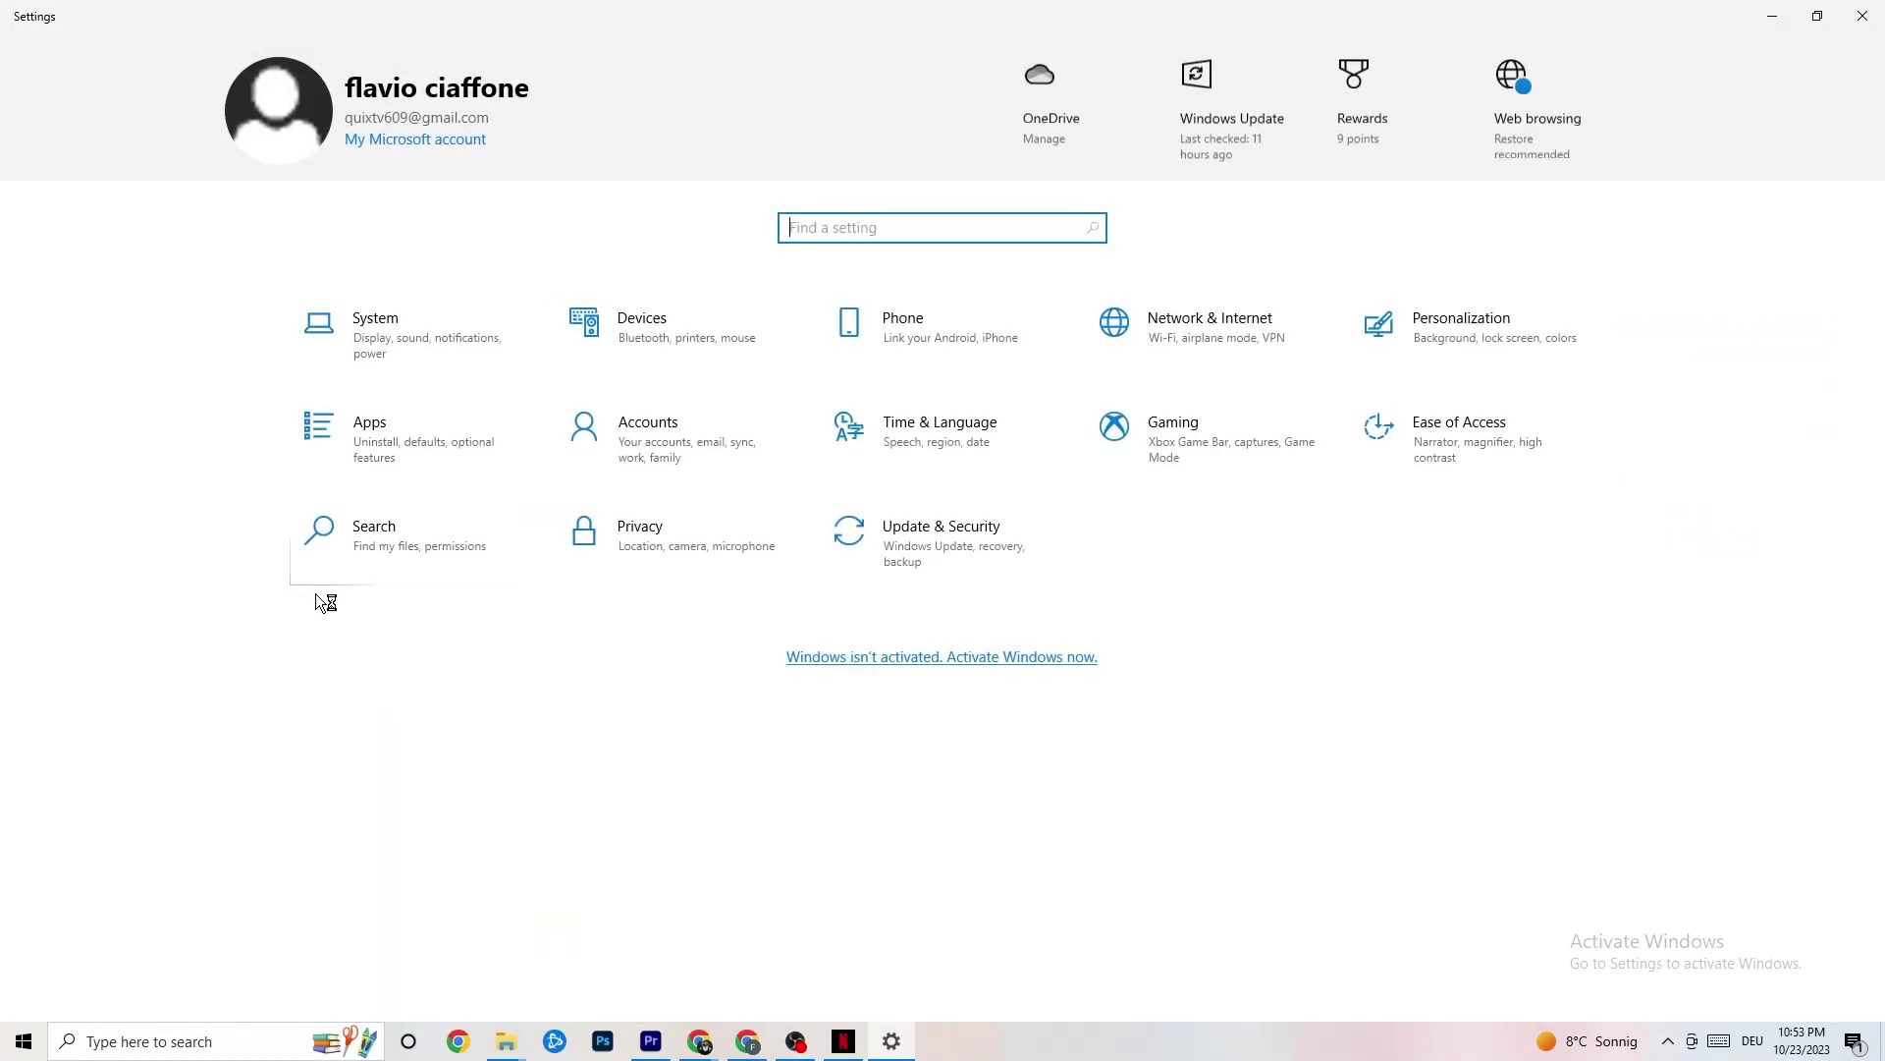
pyautogui.click(1208, 452)
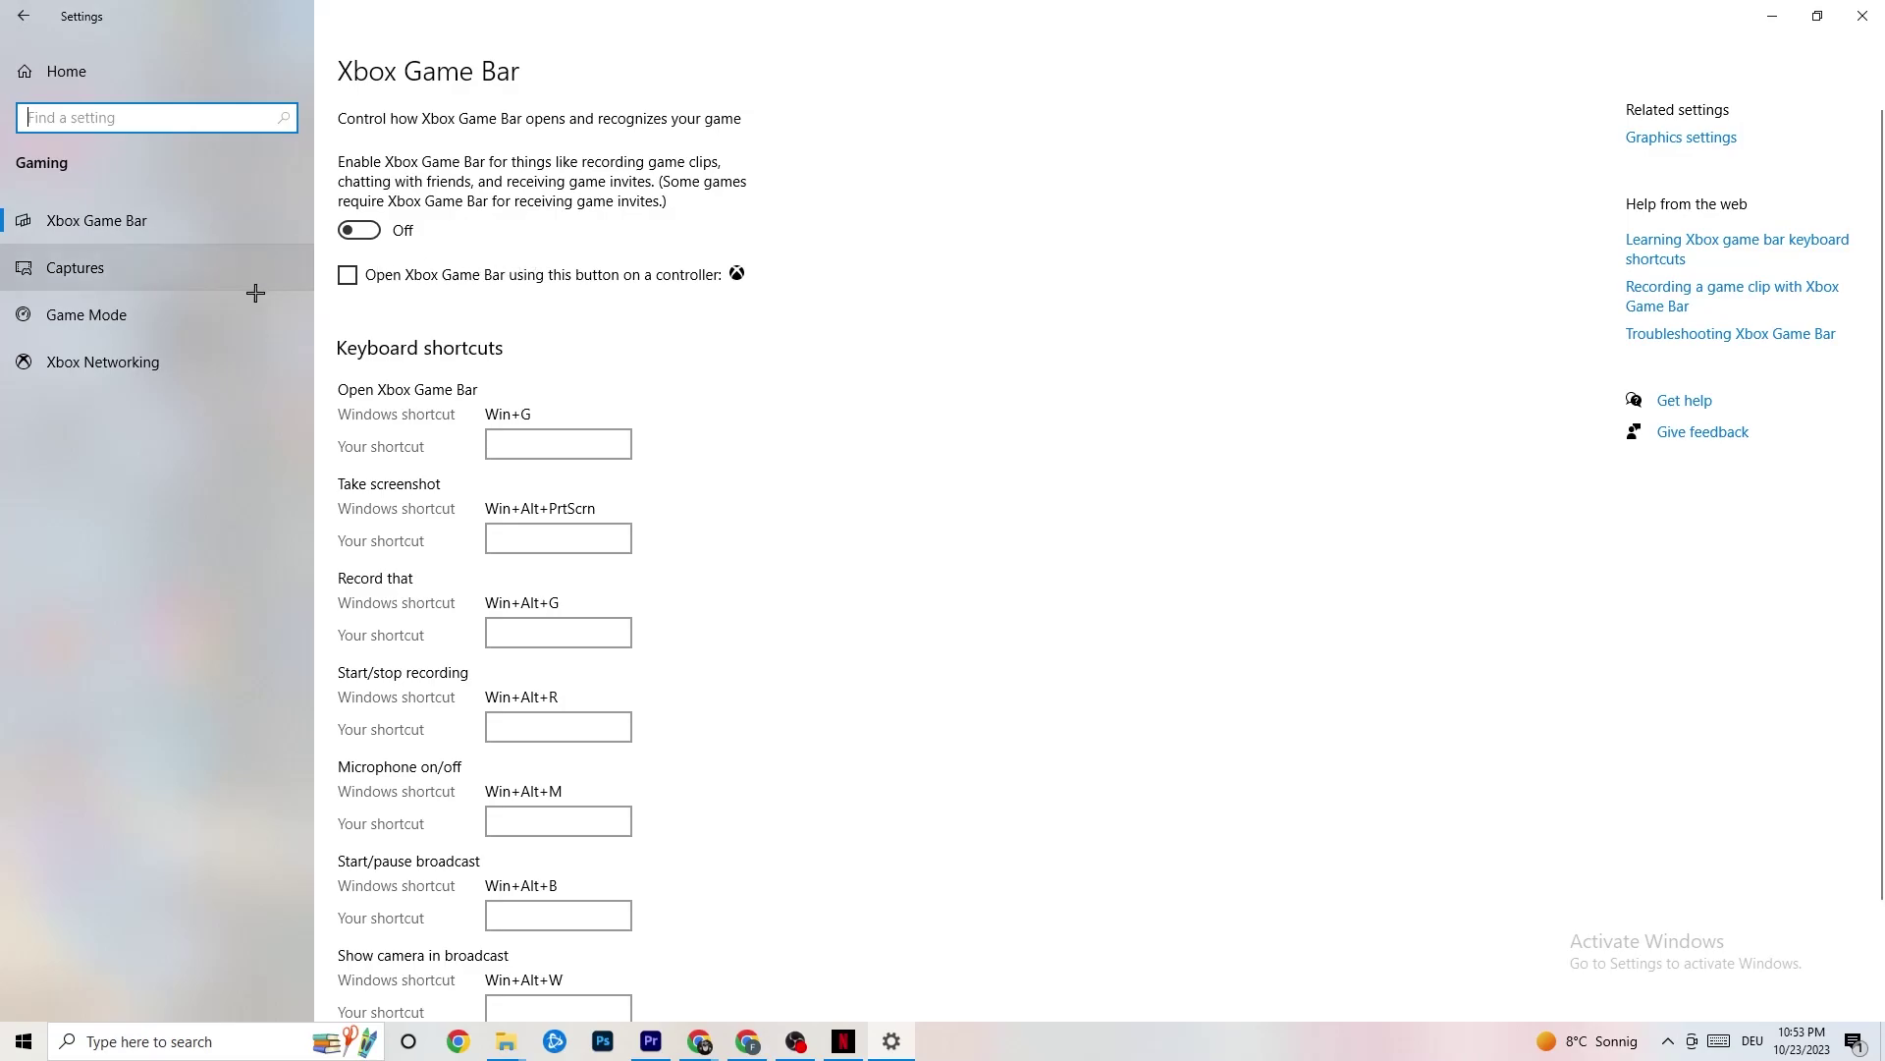
pyautogui.click(126, 264)
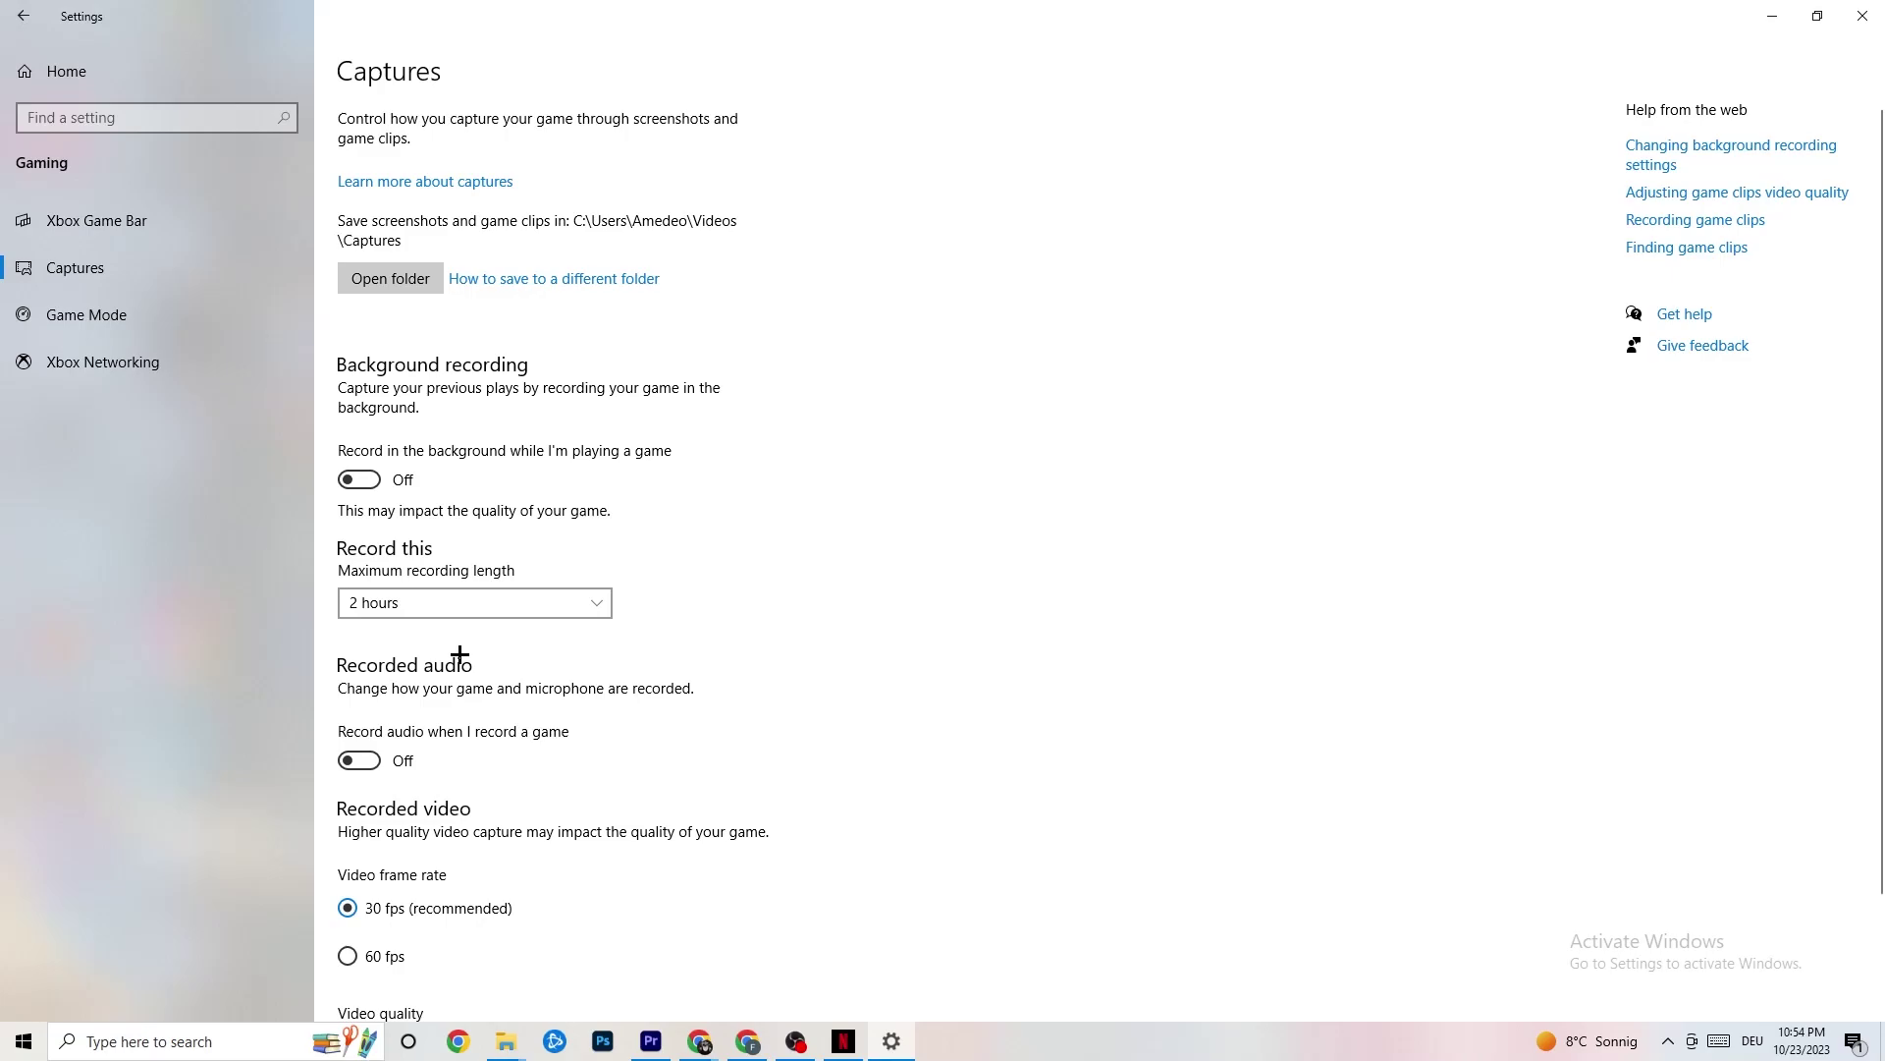
# Switch Game Mode on and close the Settings window
pyautogui.click(101, 313)
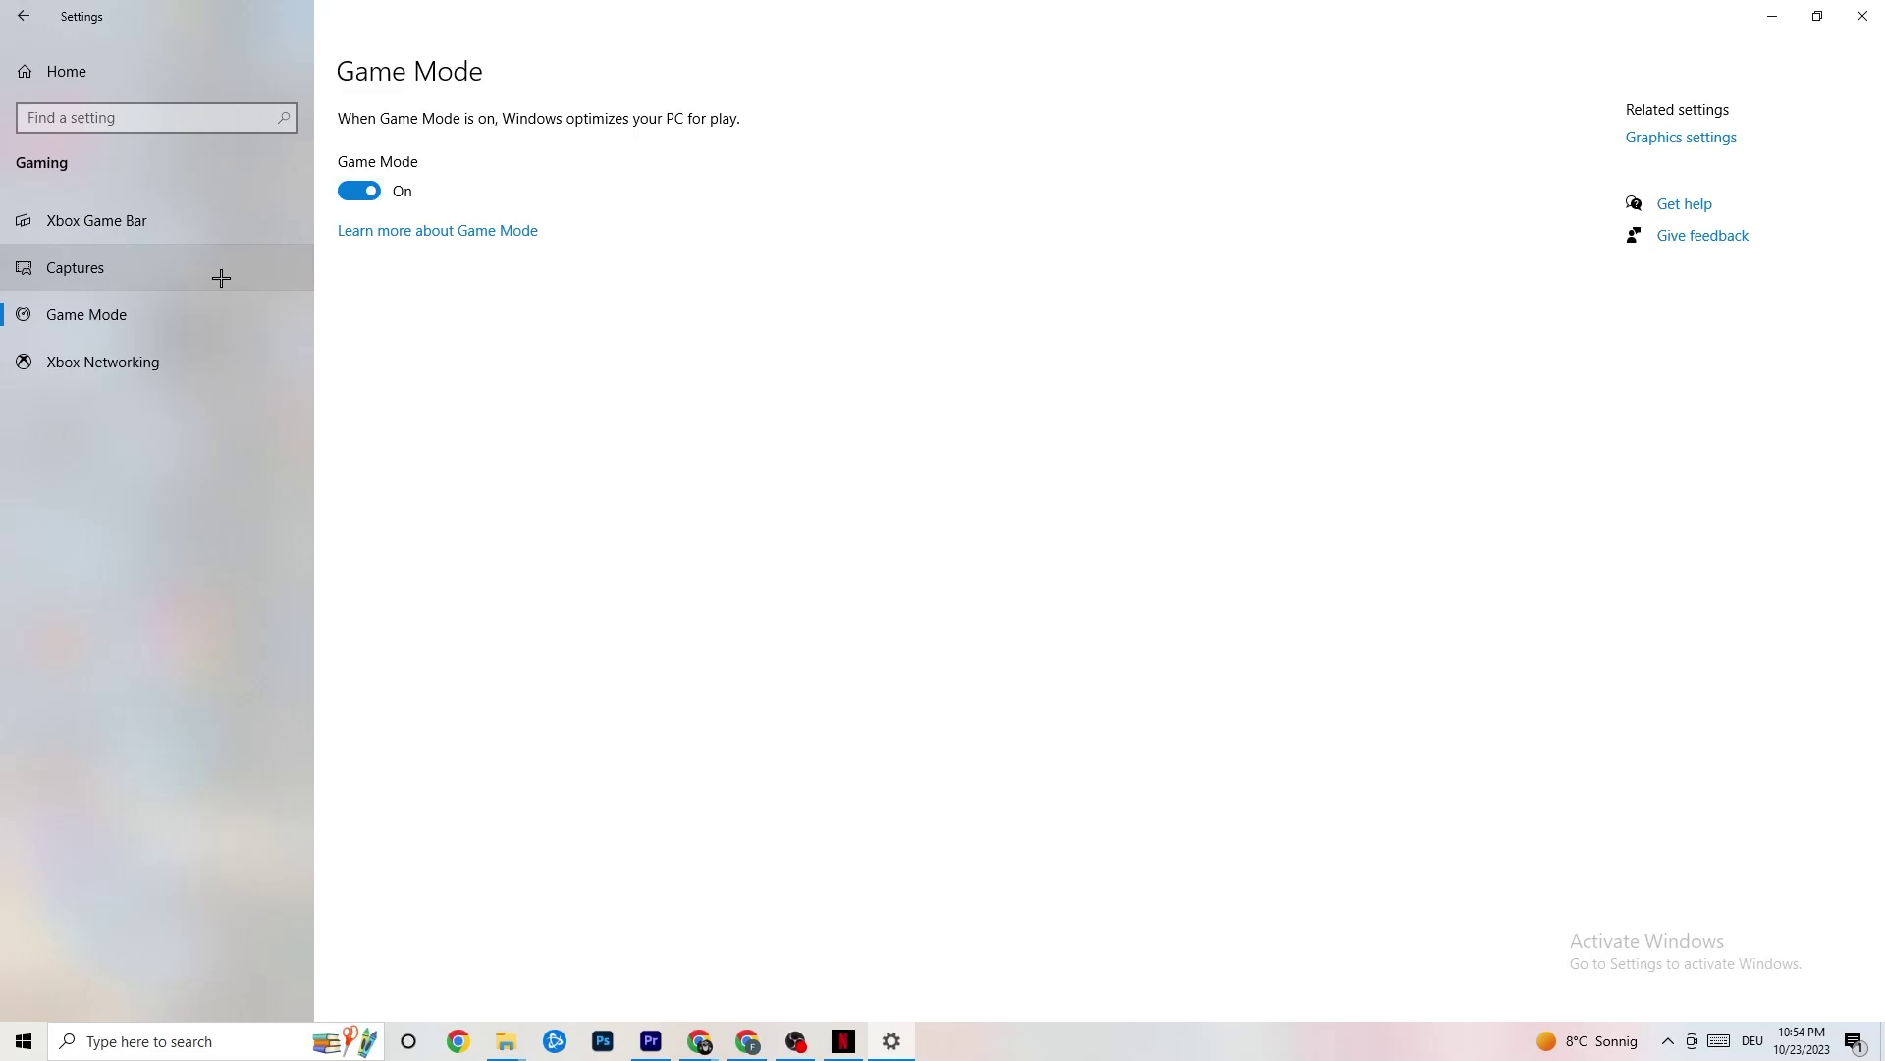
pyautogui.click(1855, 17)
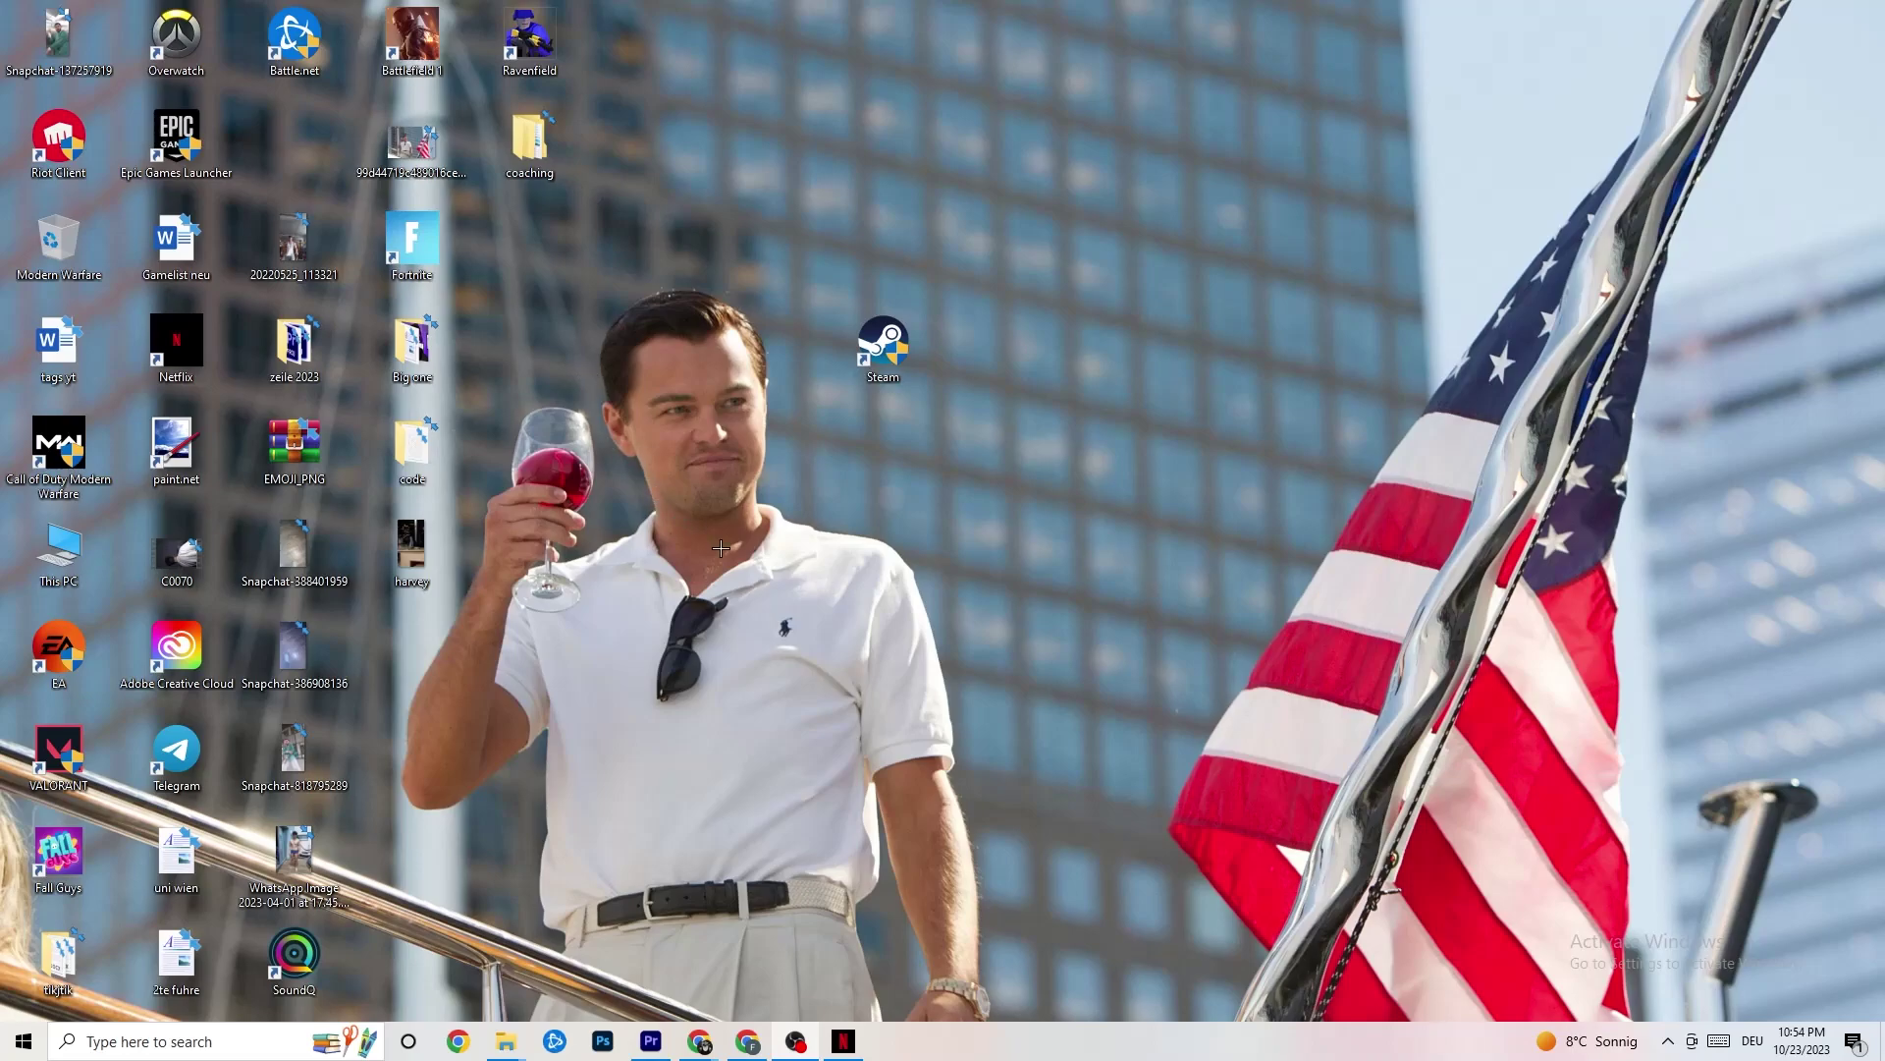
# Launch Task Manager from the taskbar and maximize it
pyautogui.rightClick(963, 1052)
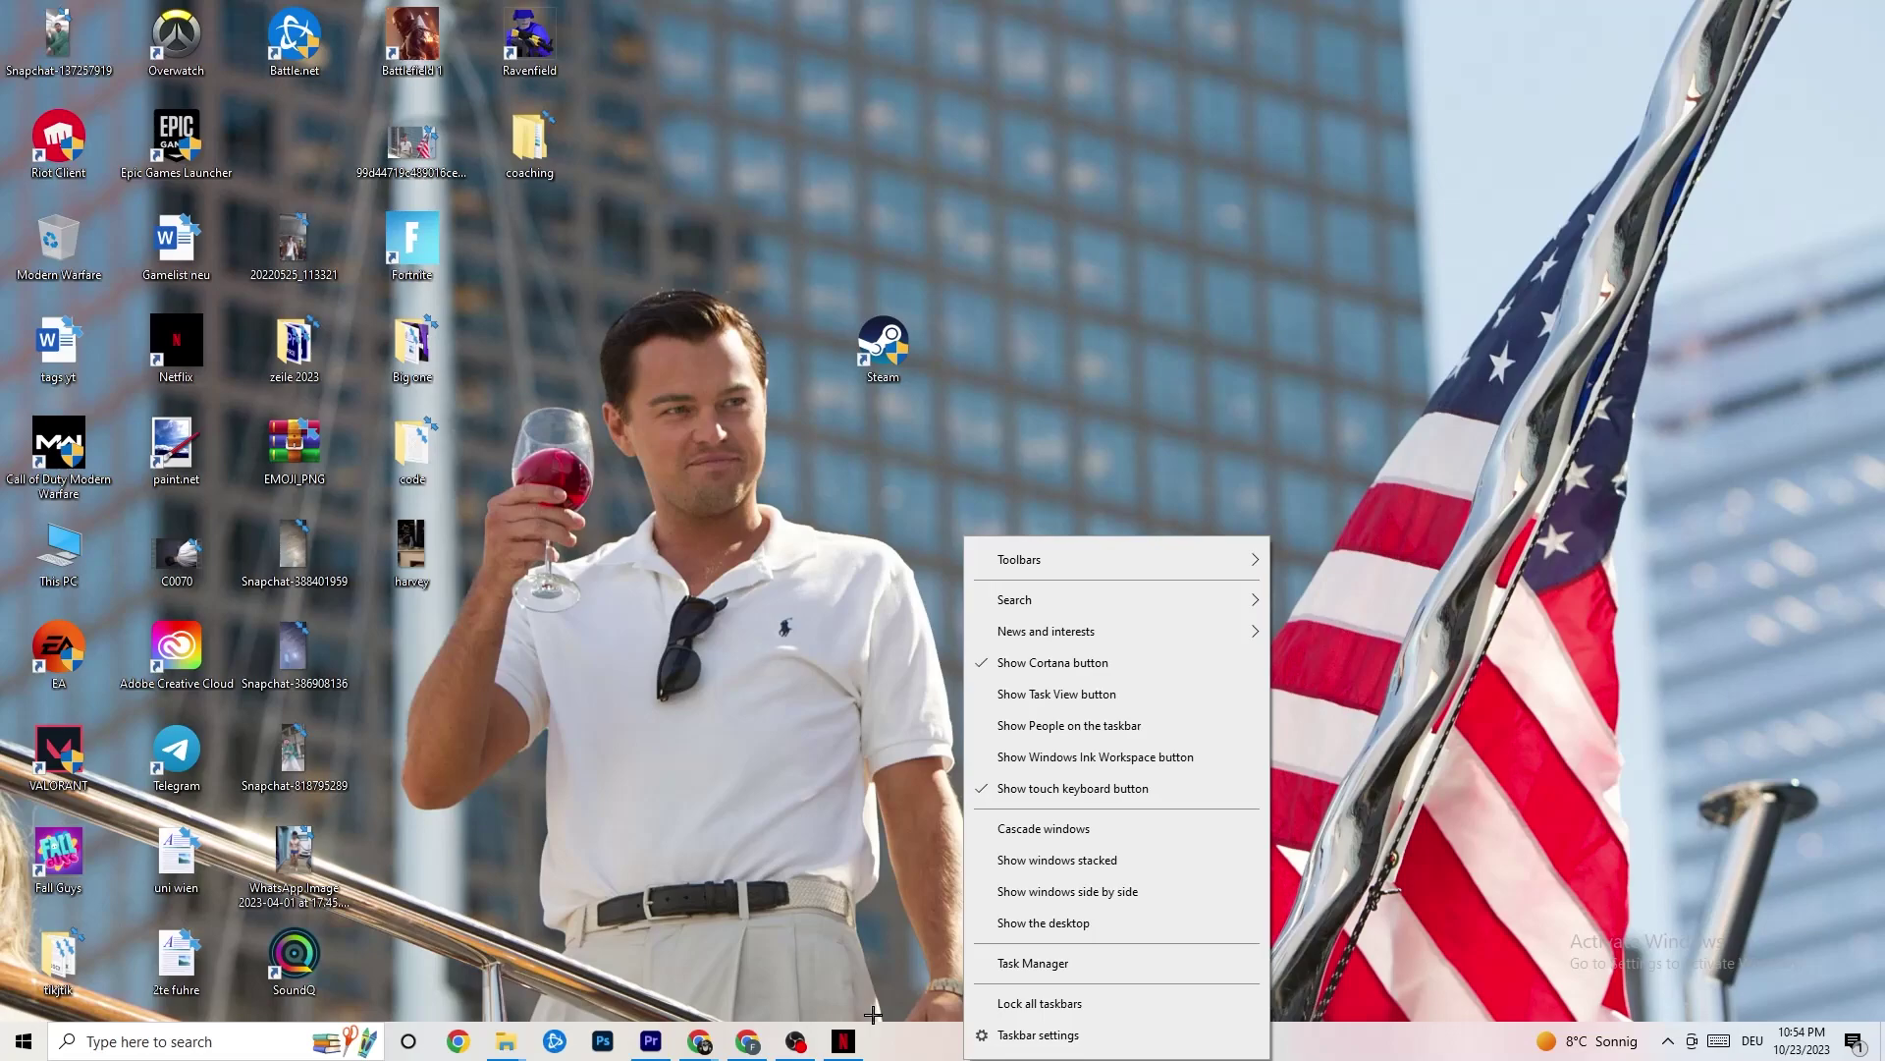
pyautogui.click(1031, 964)
pyautogui.hotkey('ctrl', 'shift', 'Escape')
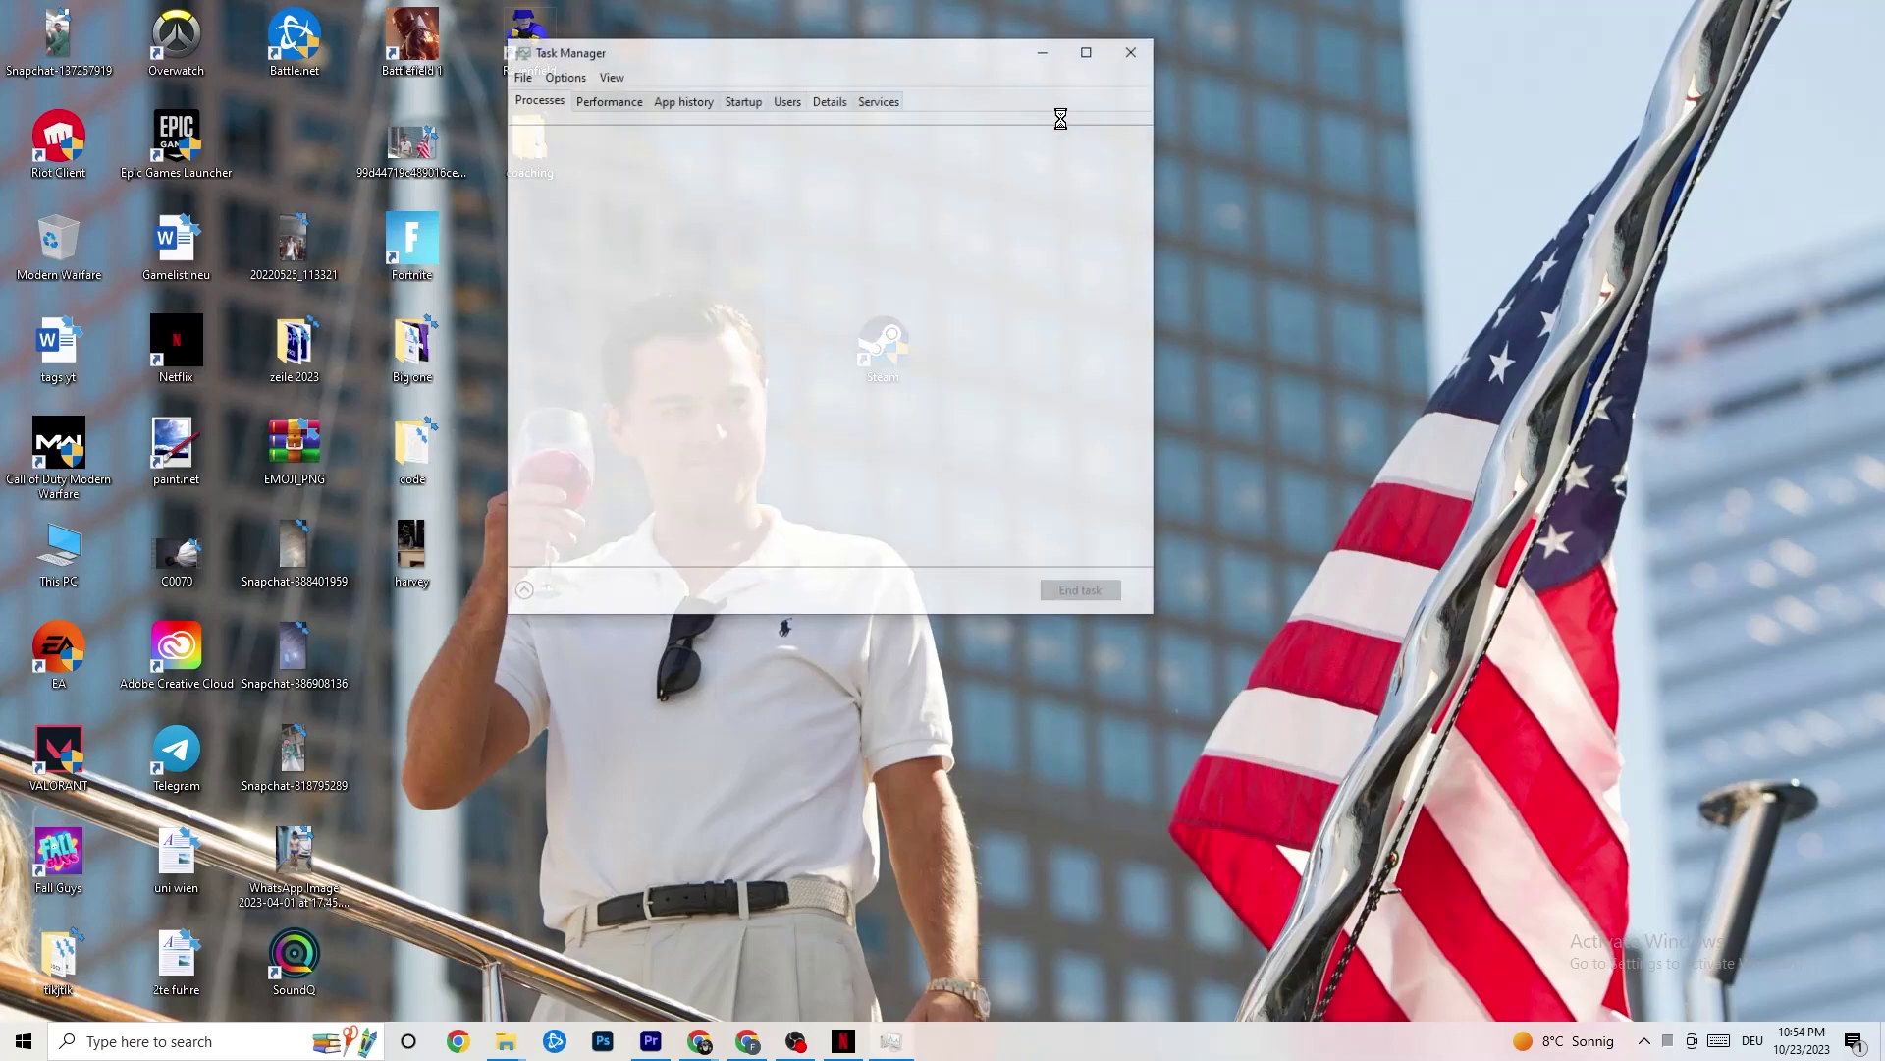
pyautogui.click(1084, 50)
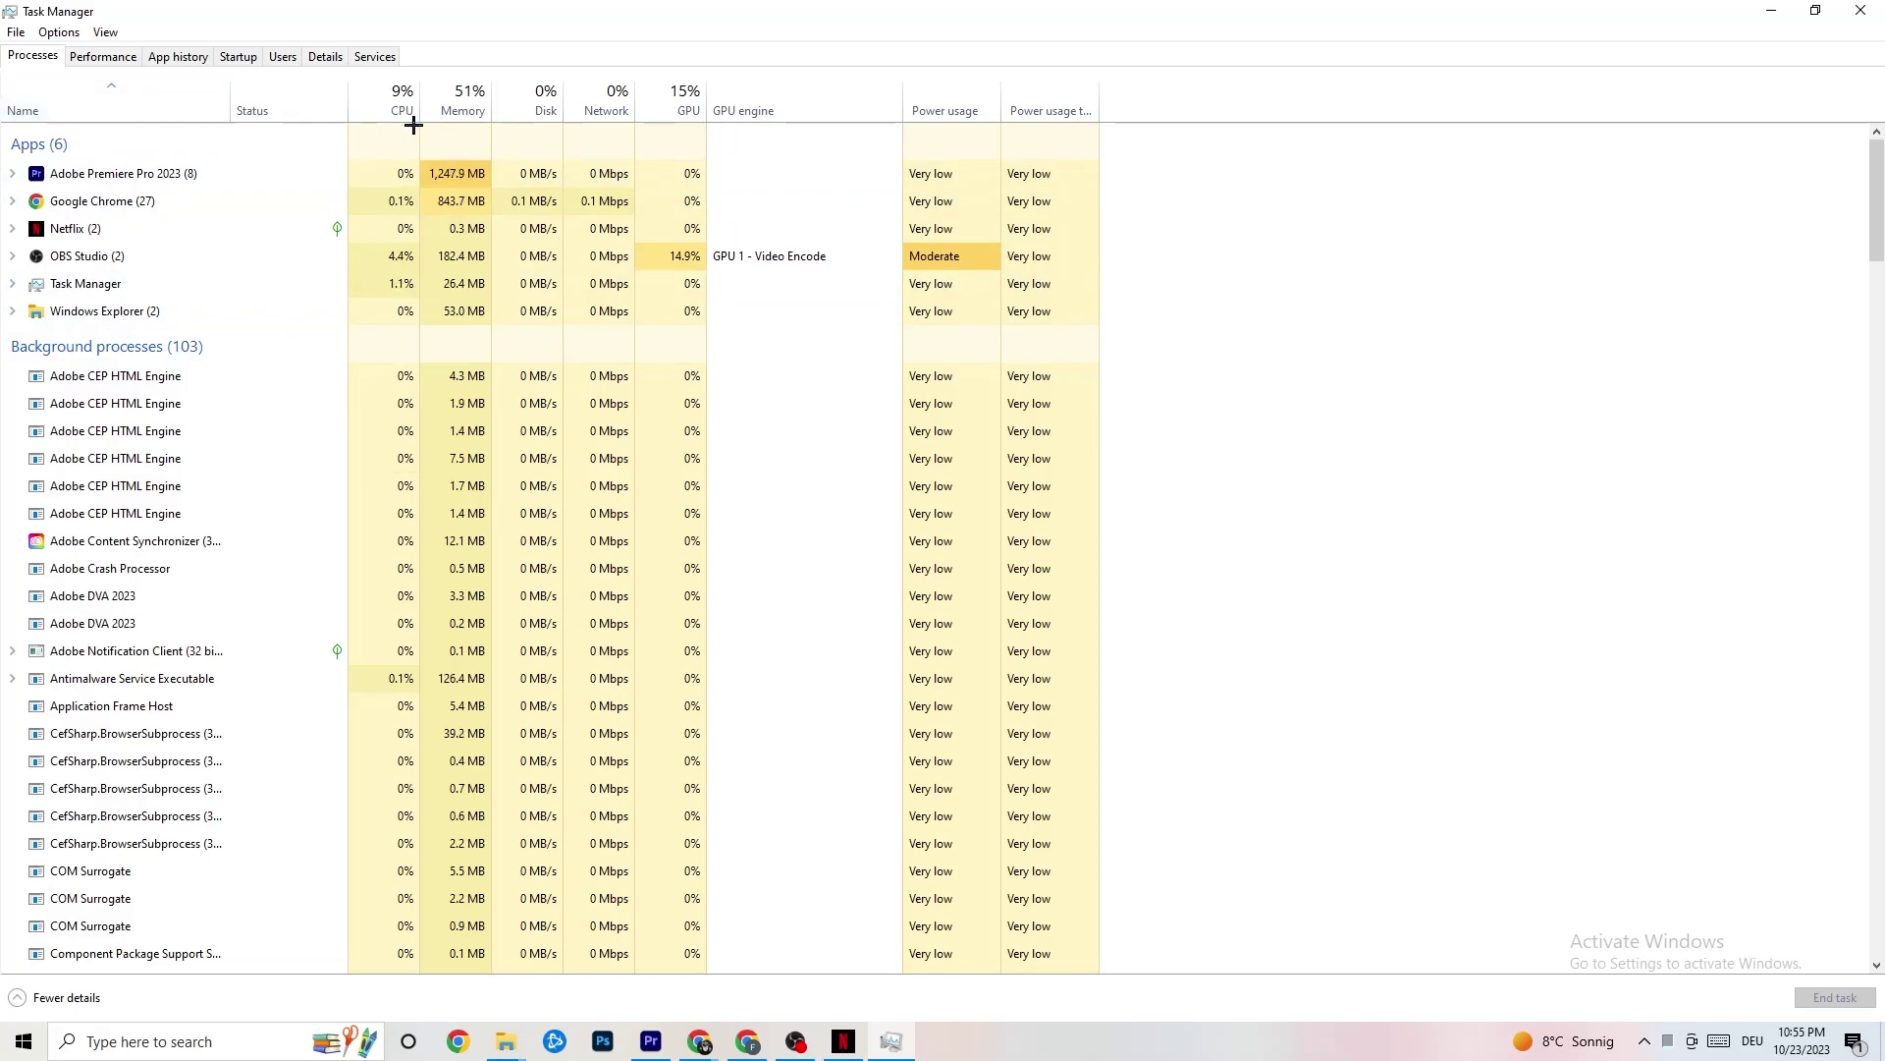
# Review the Processes list and inspect Netflix's options without ending it
pyautogui.scroll(-3, 415, 743)
pyautogui.scroll(-3, 366, 640)
pyautogui.scroll(6, 366, 661)
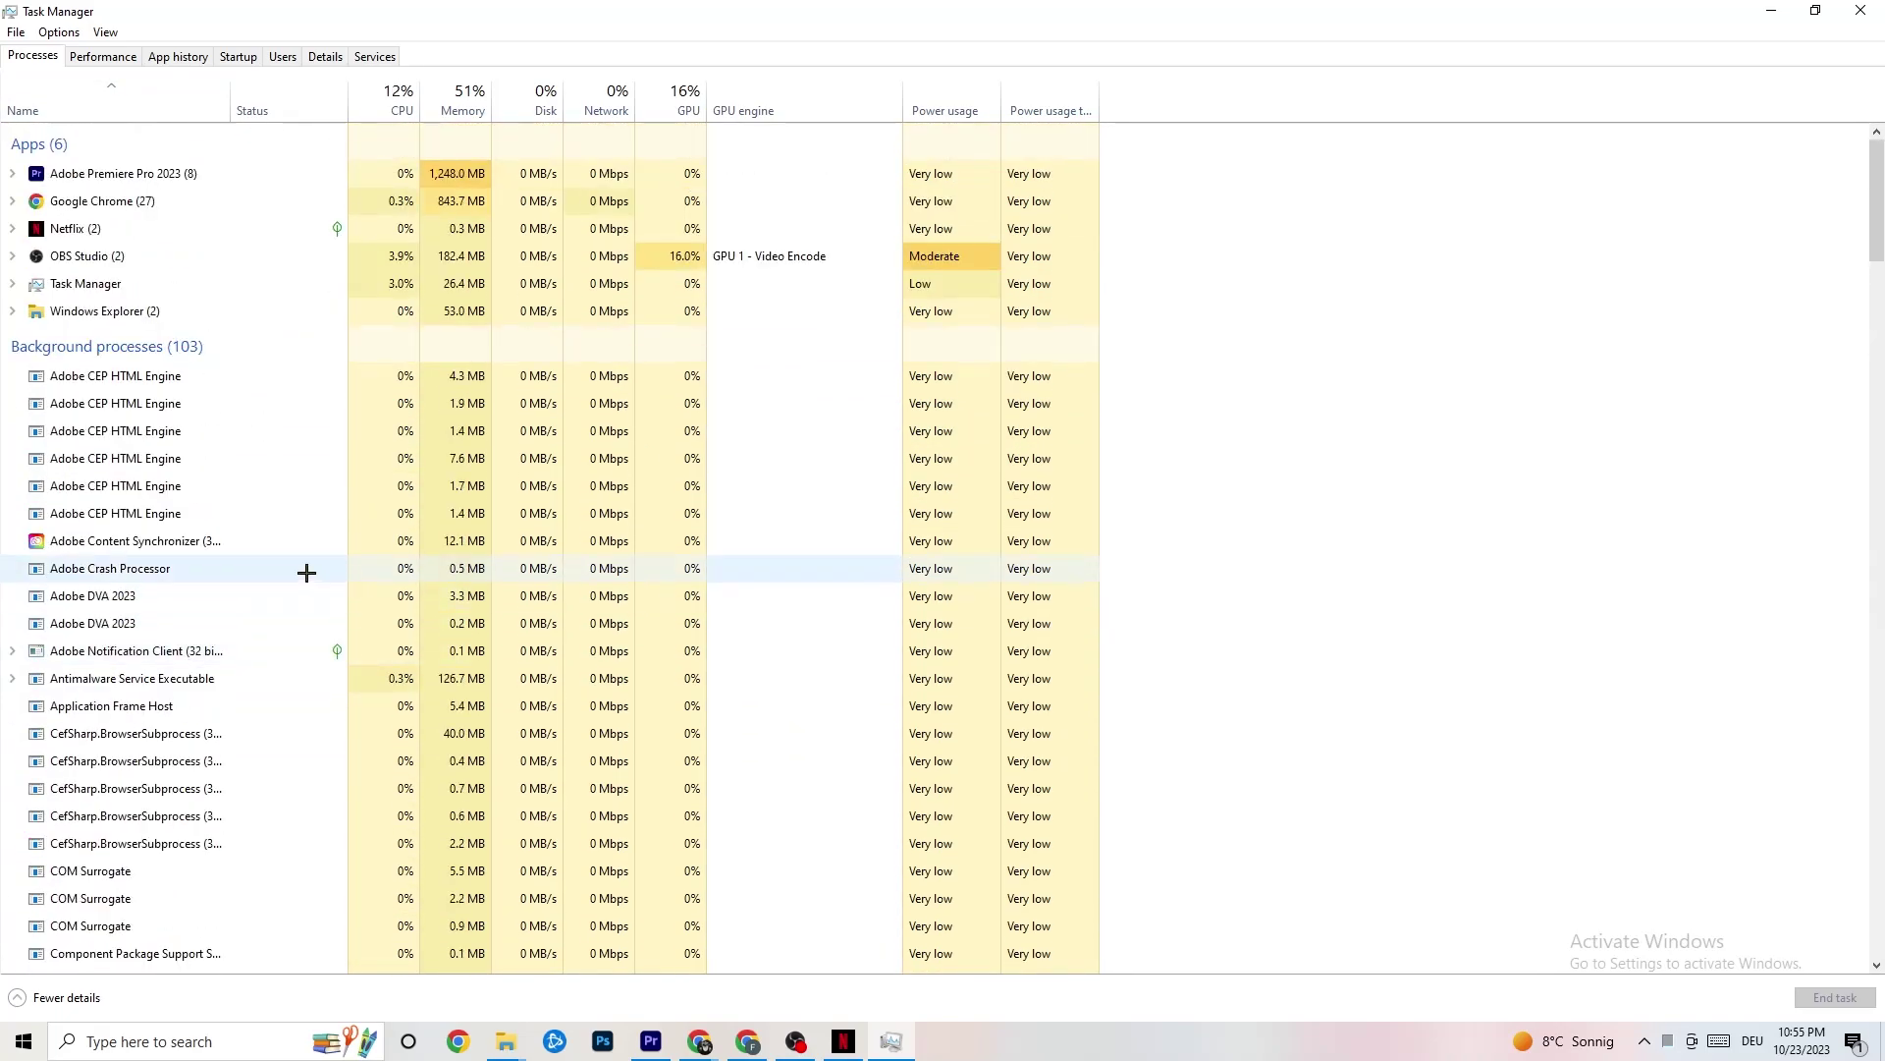
pyautogui.rightClick(121, 228)
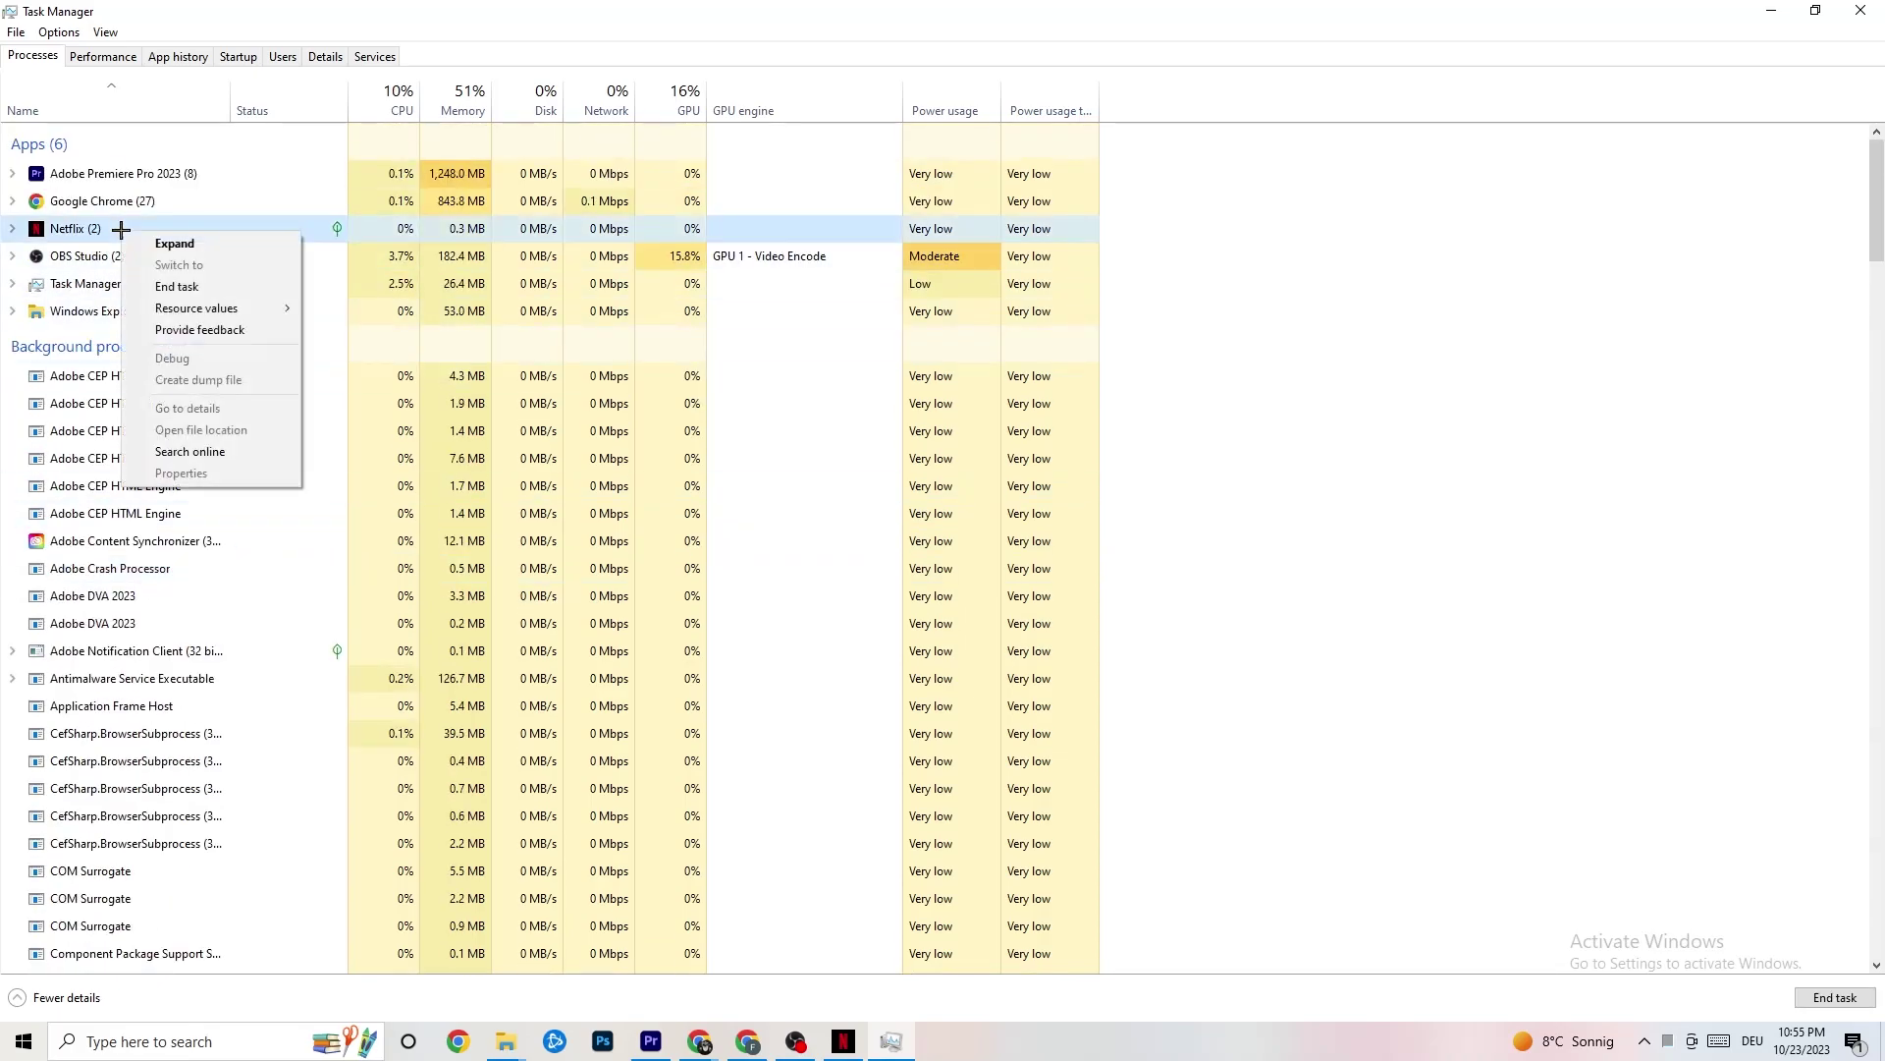
pyautogui.click(1341, 344)
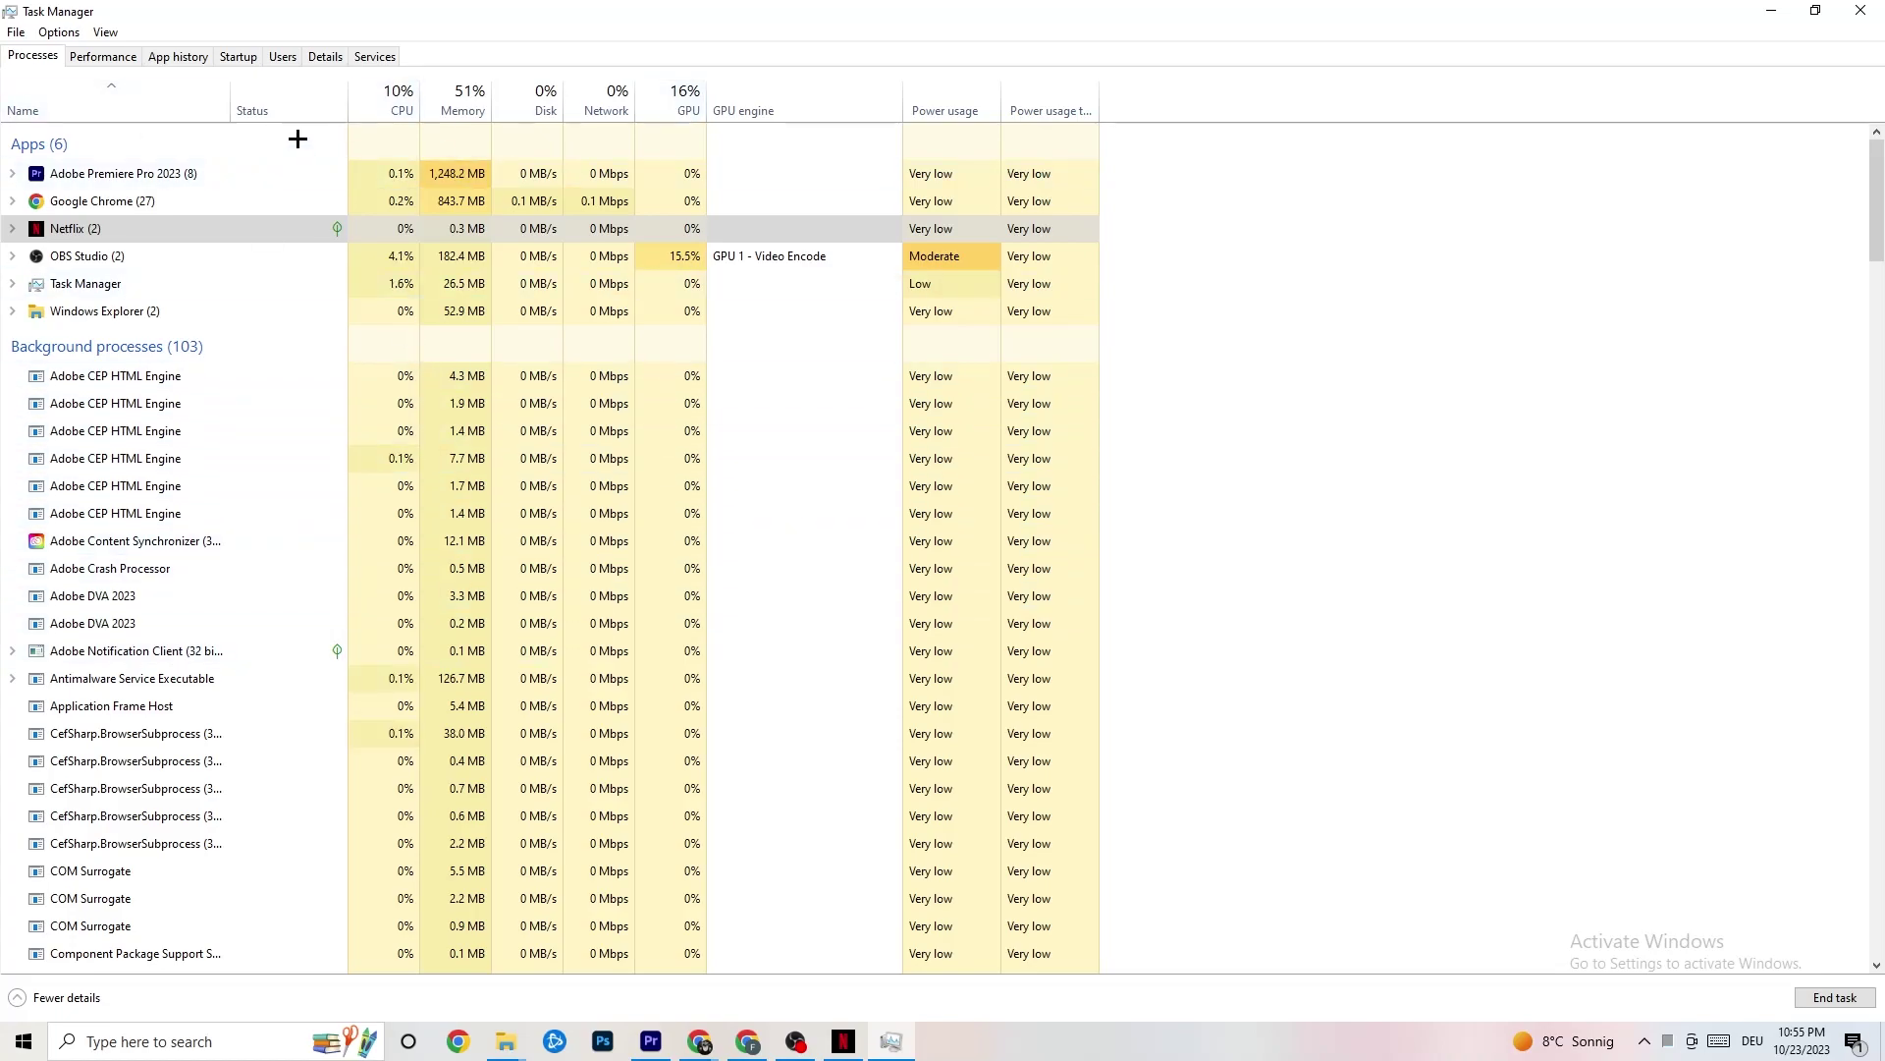
# Check Adobe Premiere Pro's priority in Details, leaving it Normal, then show the Startup list
pyautogui.click(313, 57)
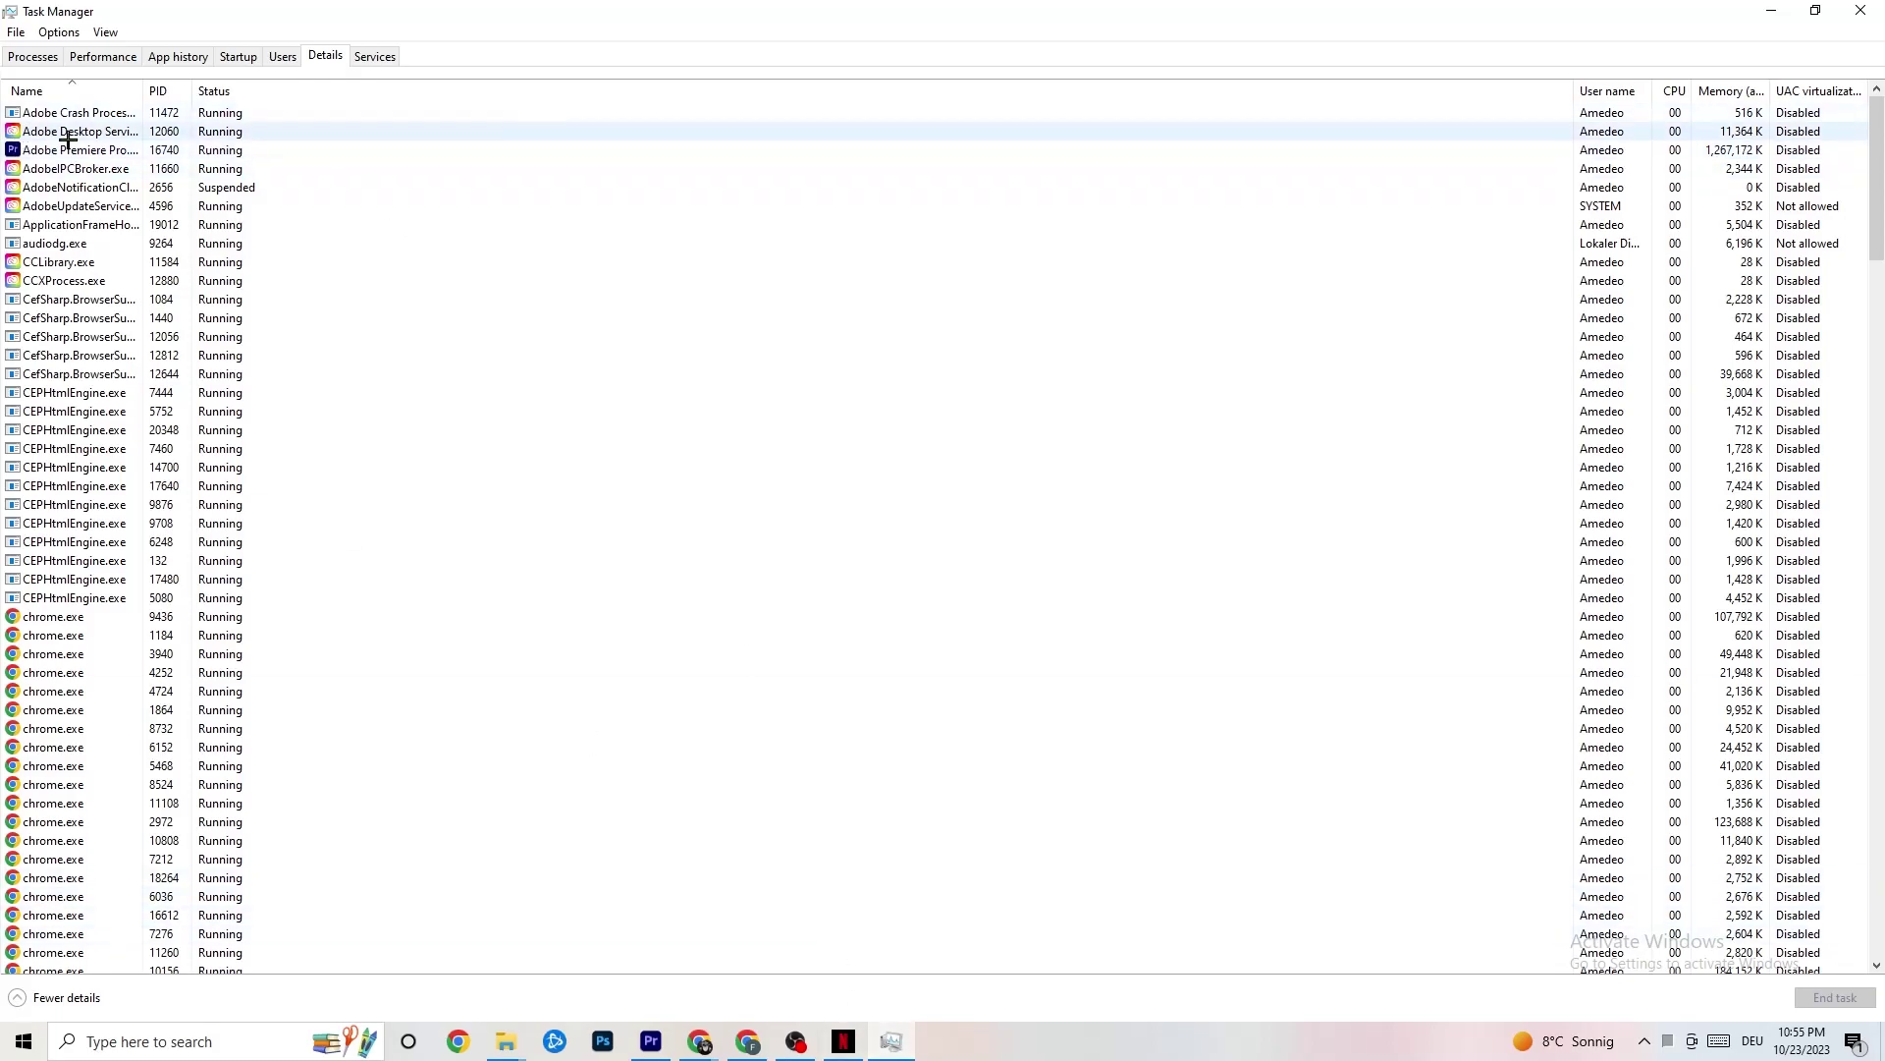
pyautogui.rightClick(186, 154)
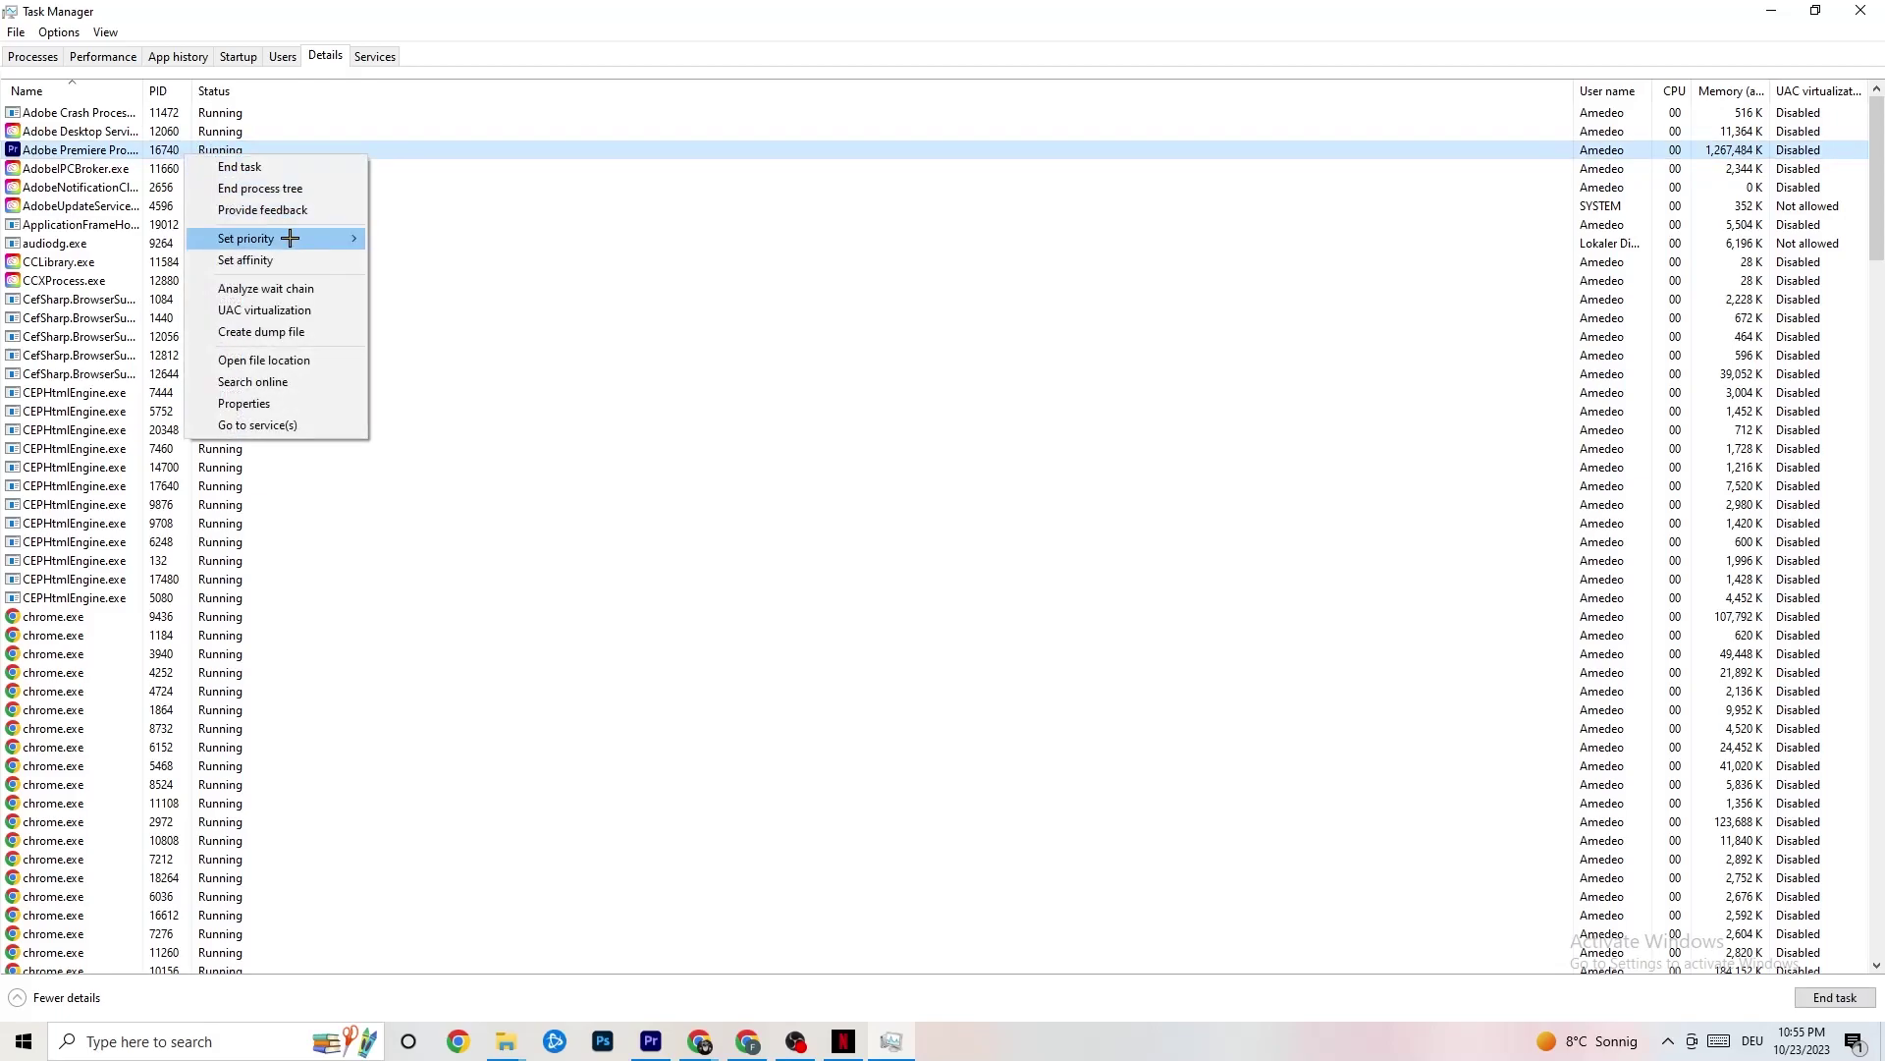
pyautogui.moveTo(290, 239)
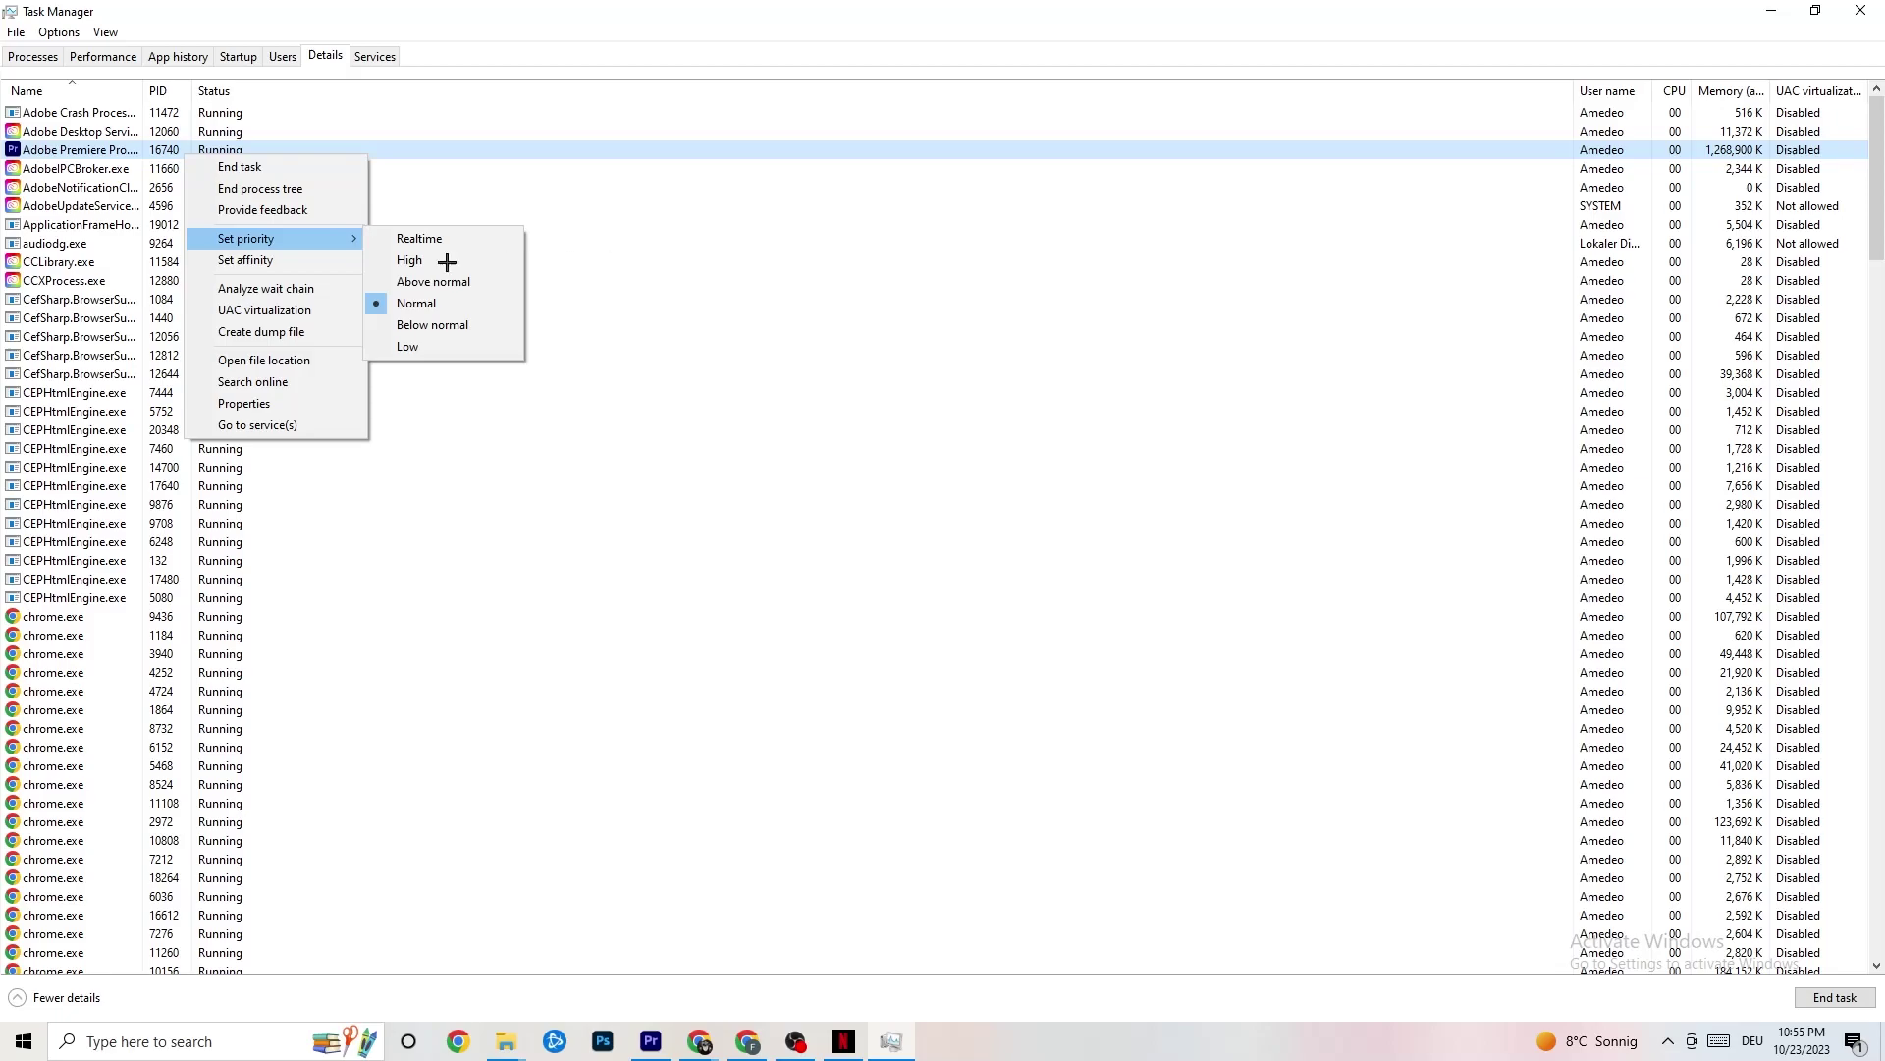
pyautogui.click(312, 239)
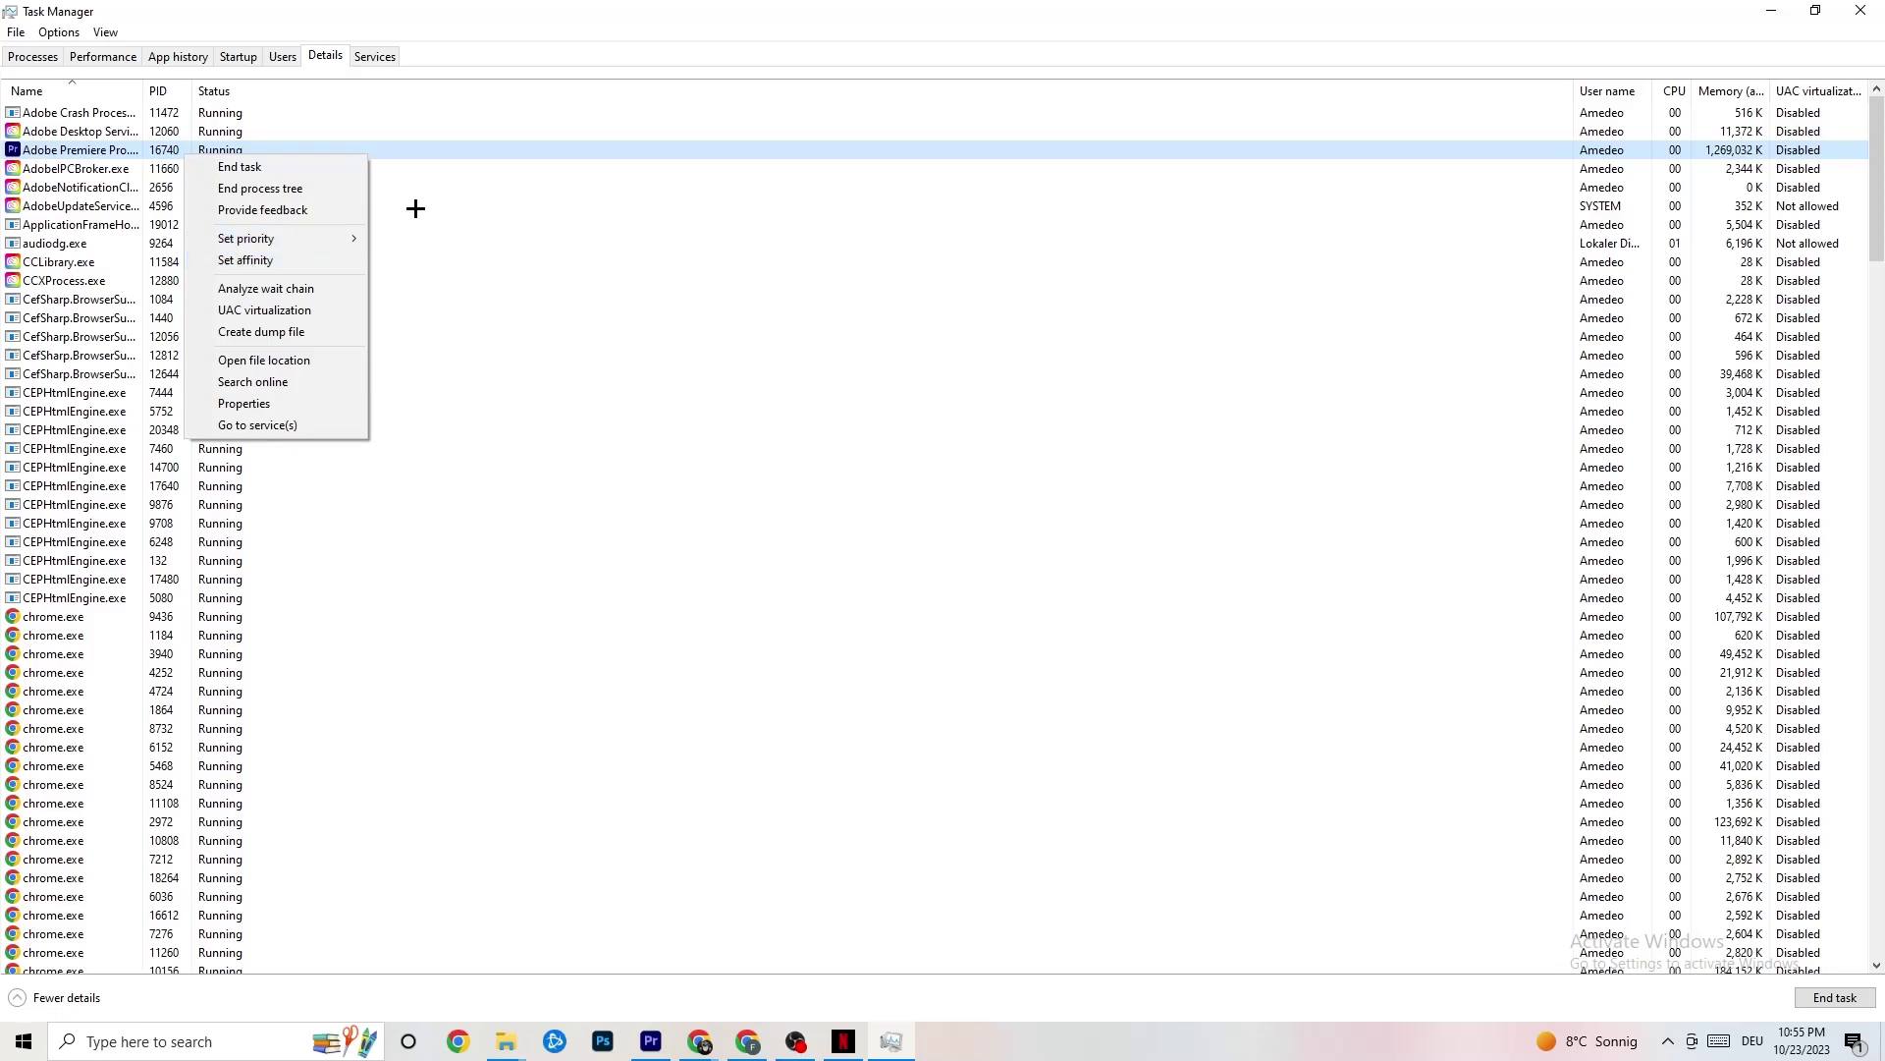
pyautogui.click(238, 57)
pyautogui.click(238, 57)
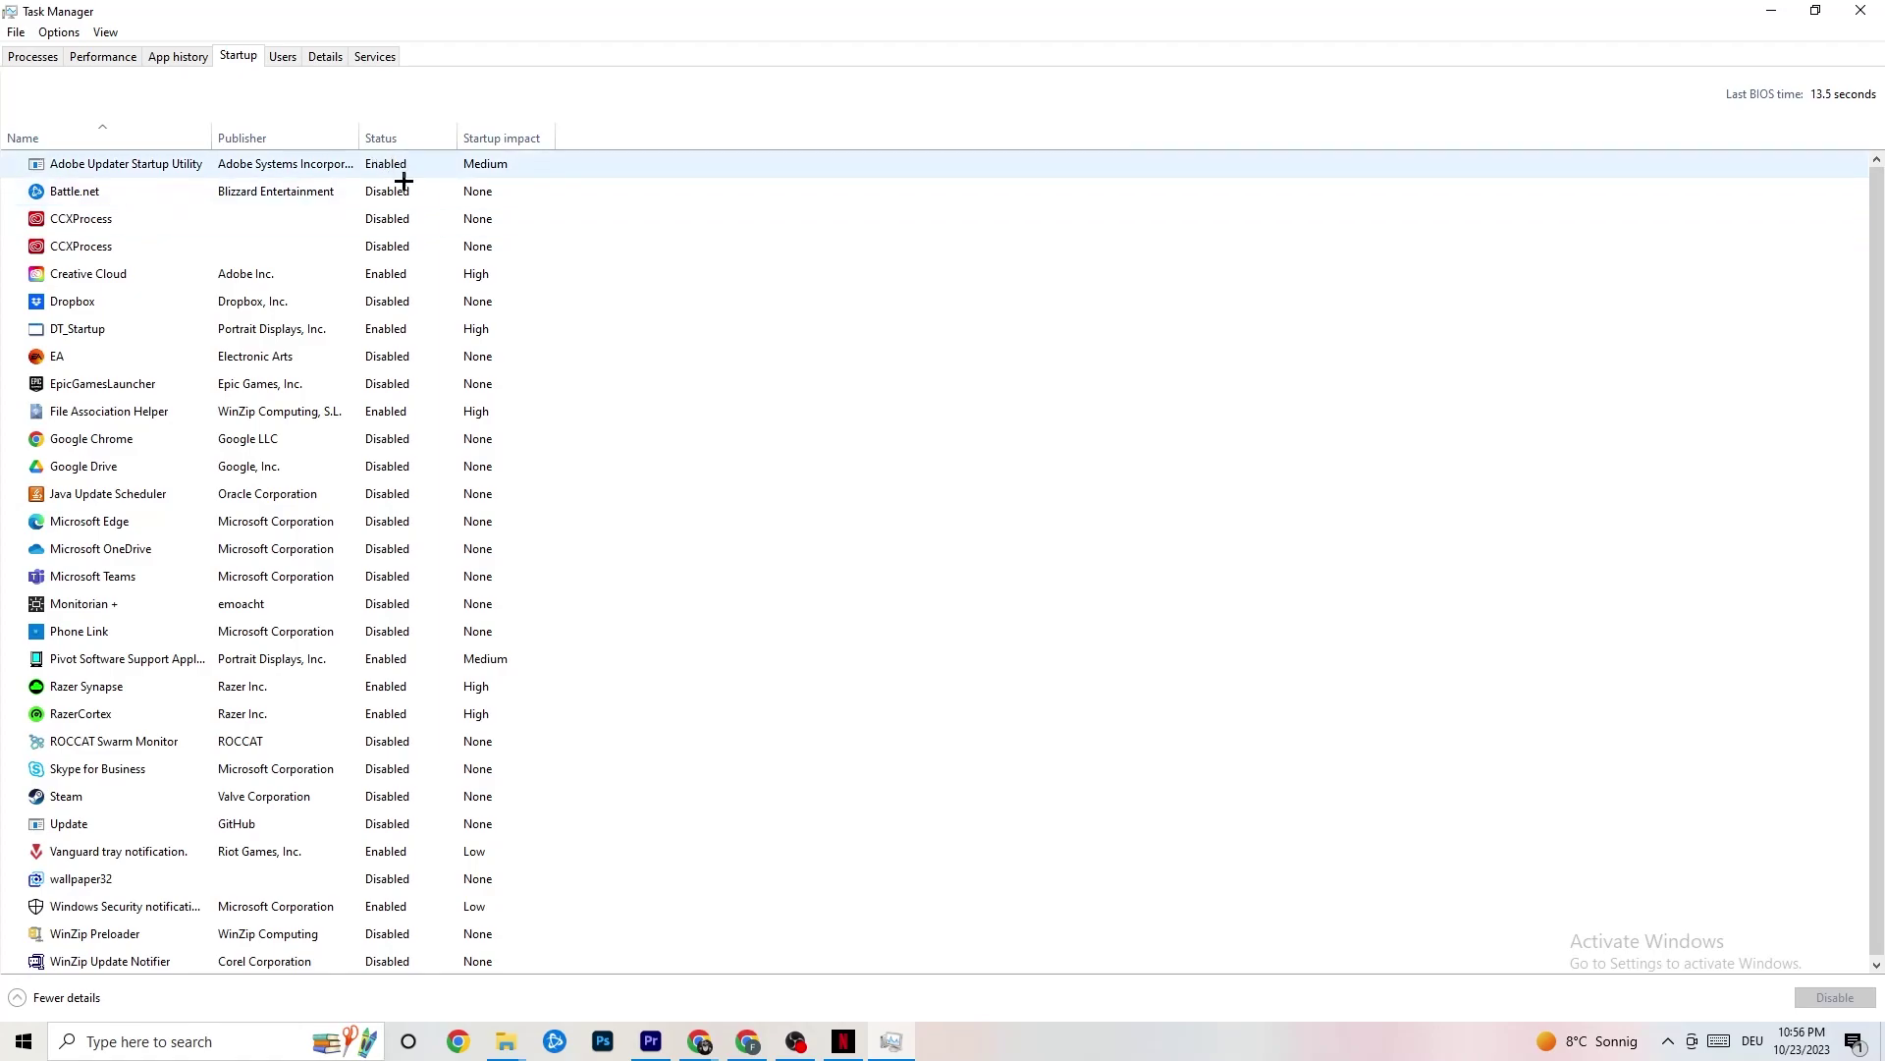
# Inspect Google Drive and Pivot Software startup options without changes, then close Task Manager
pyautogui.click(397, 468)
pyautogui.rightClick(271, 468)
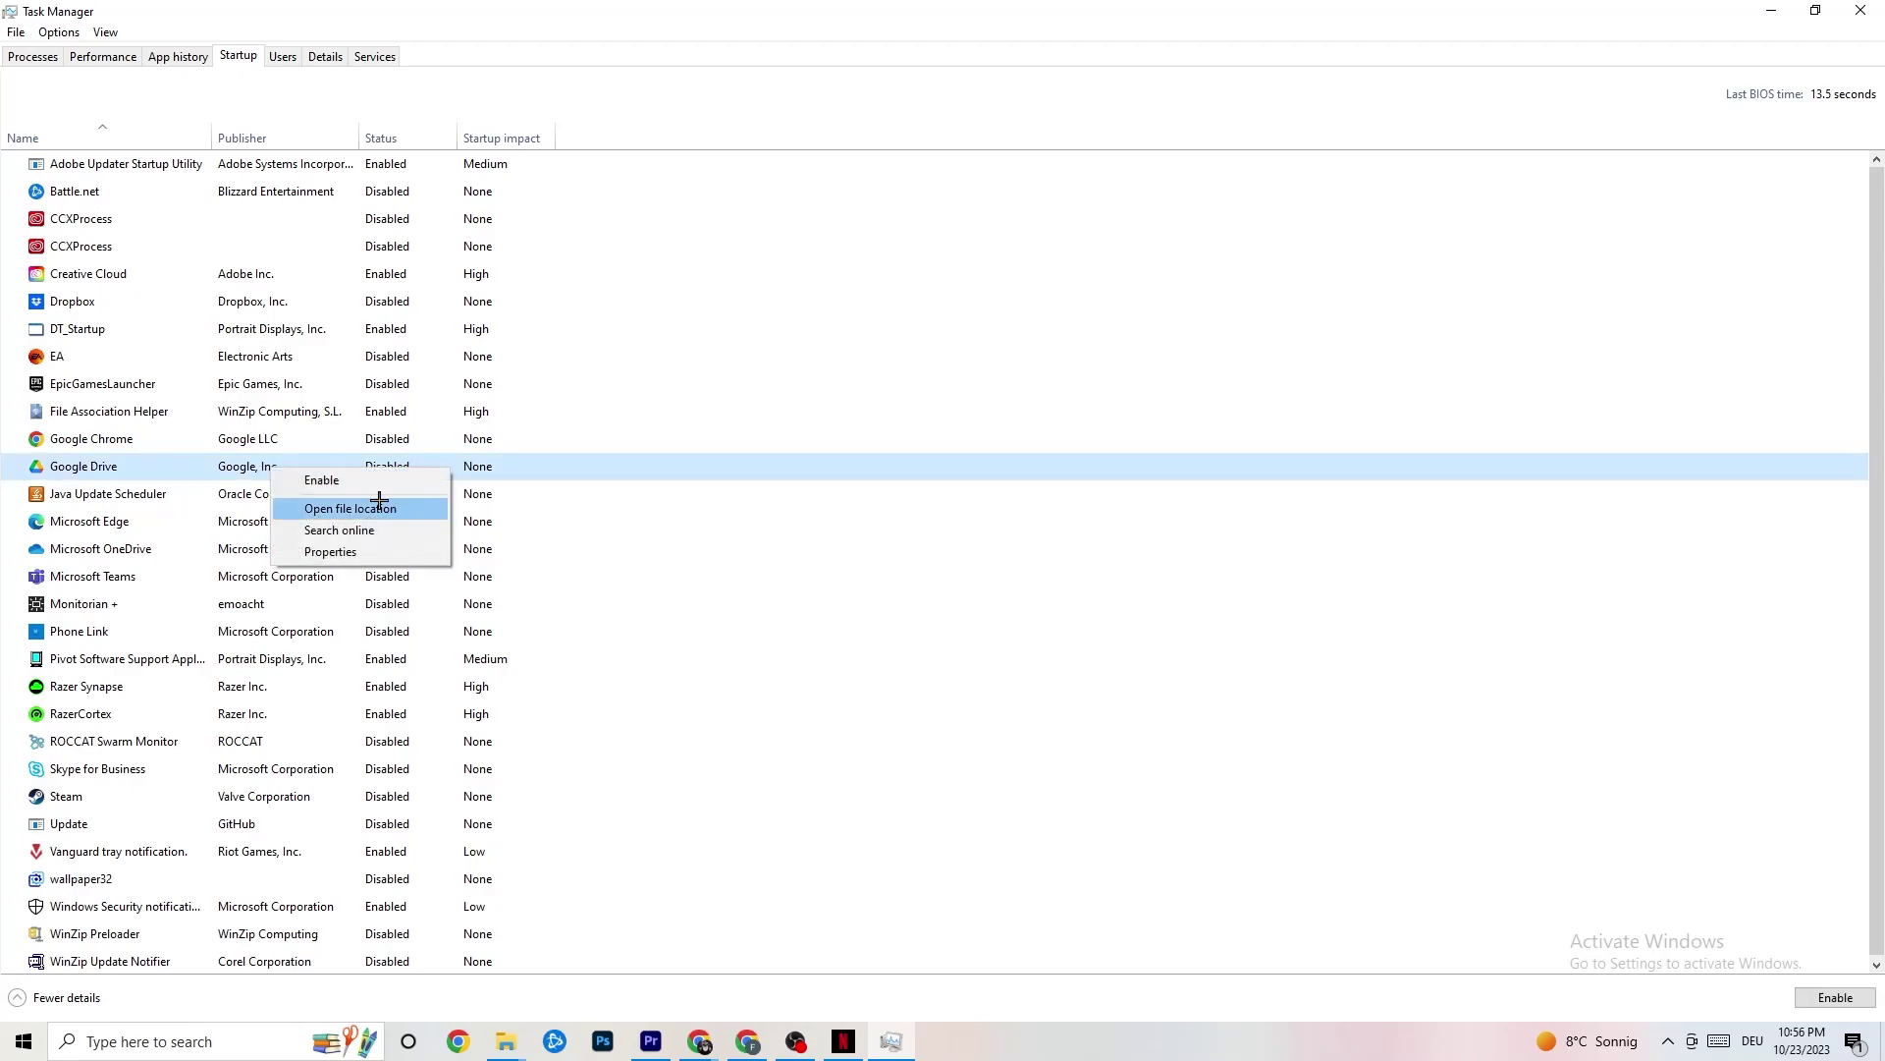
pyautogui.rightClick(373, 663)
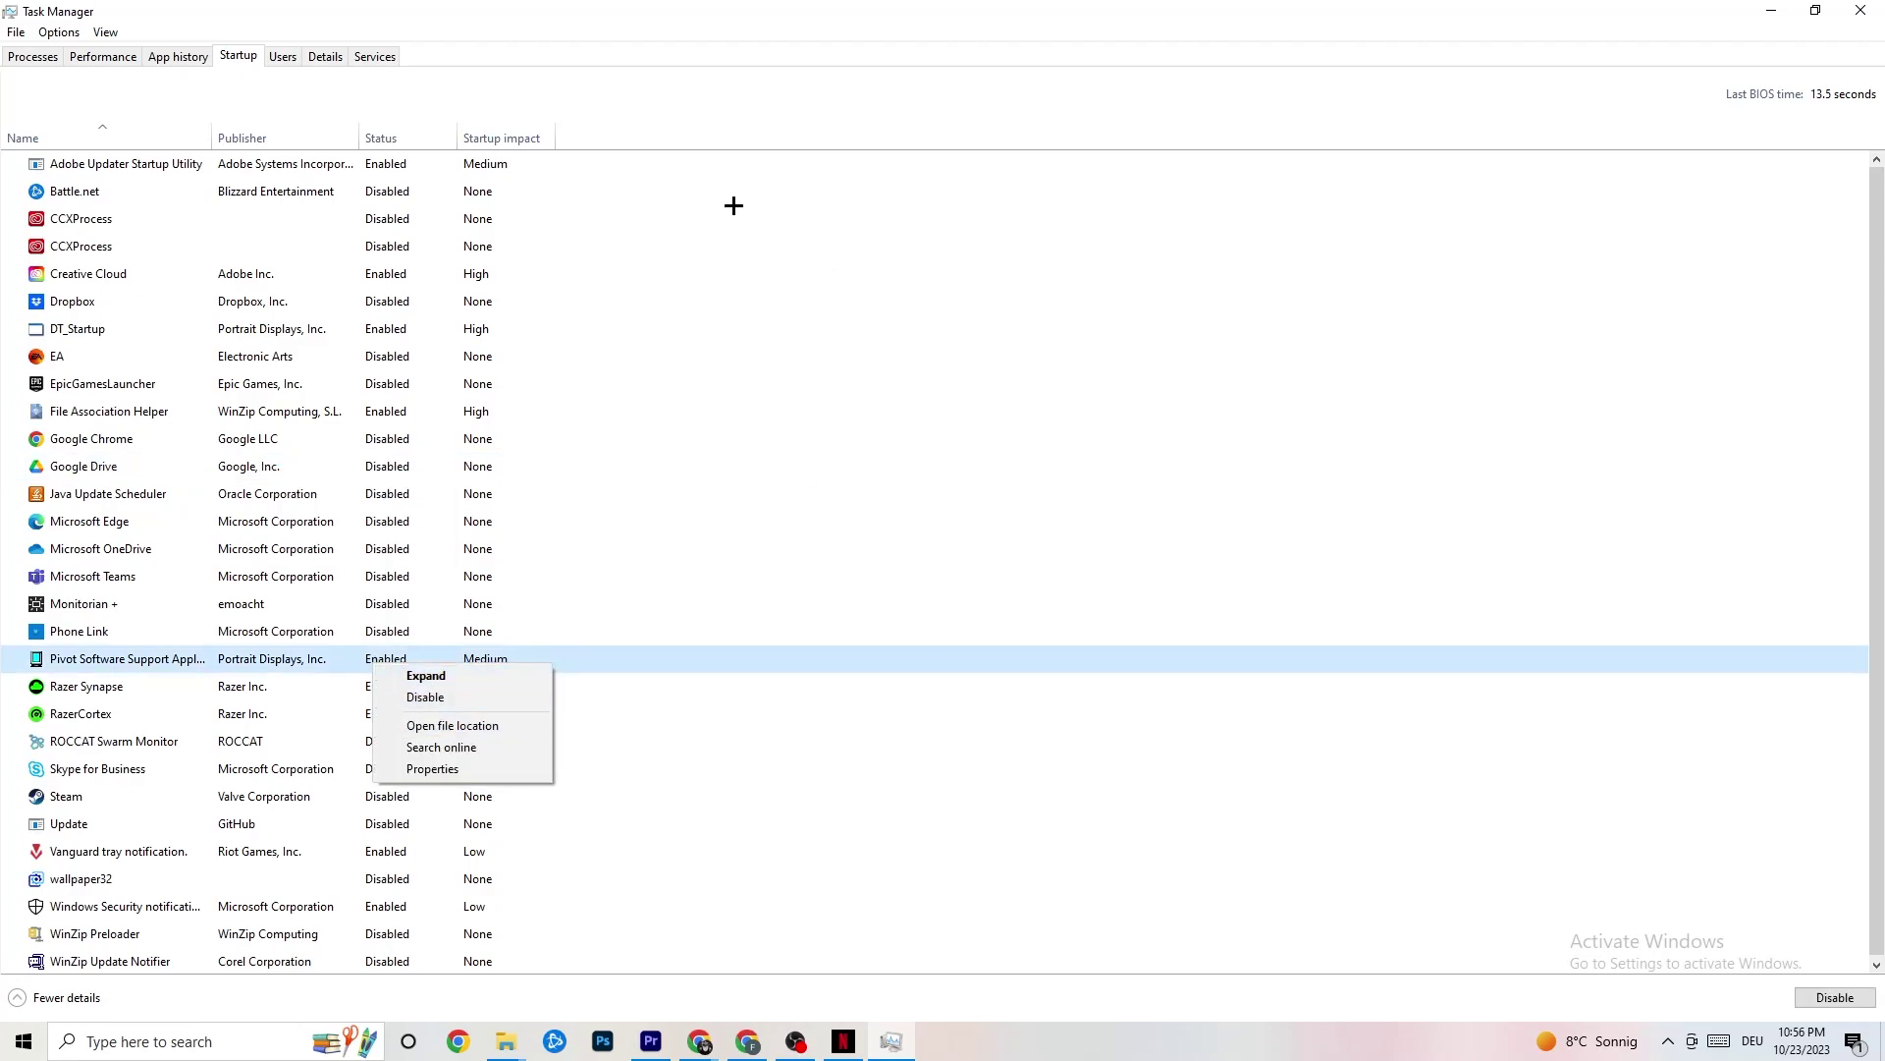
pyautogui.click(763, 30)
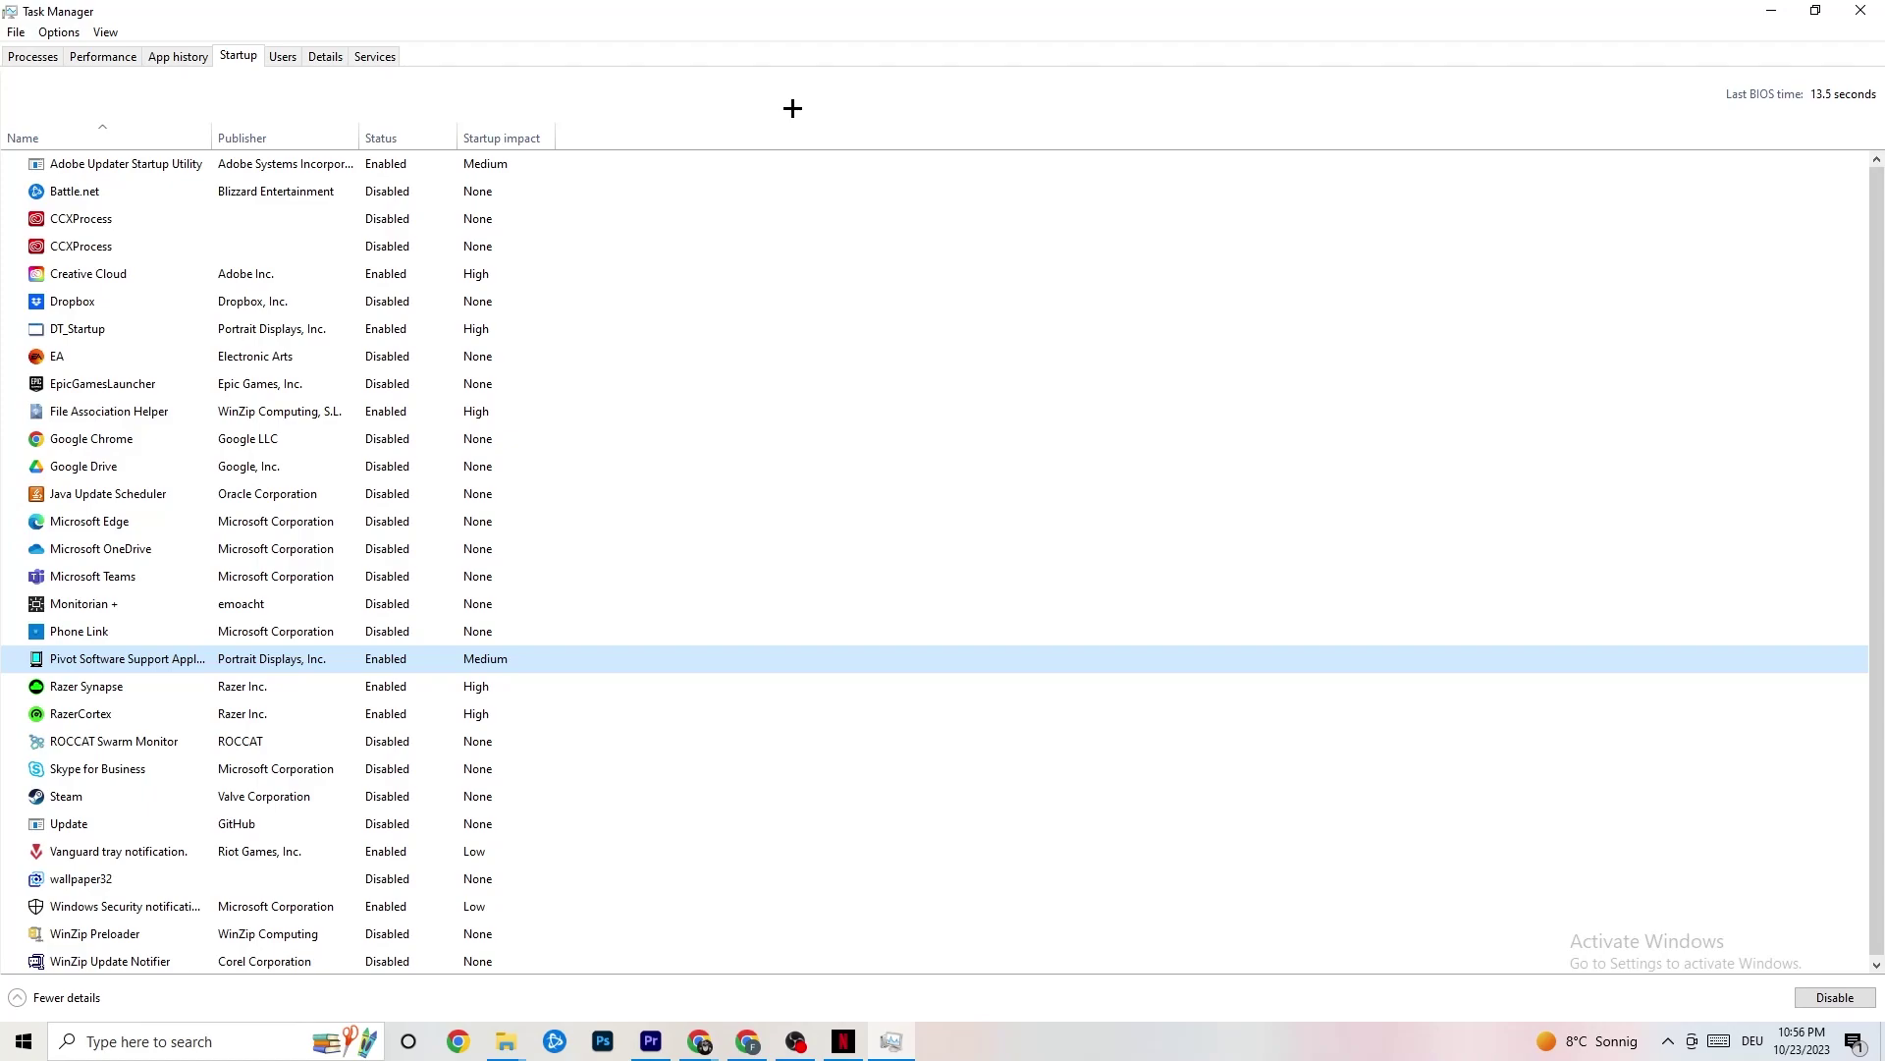
pyautogui.click(1860, 10)
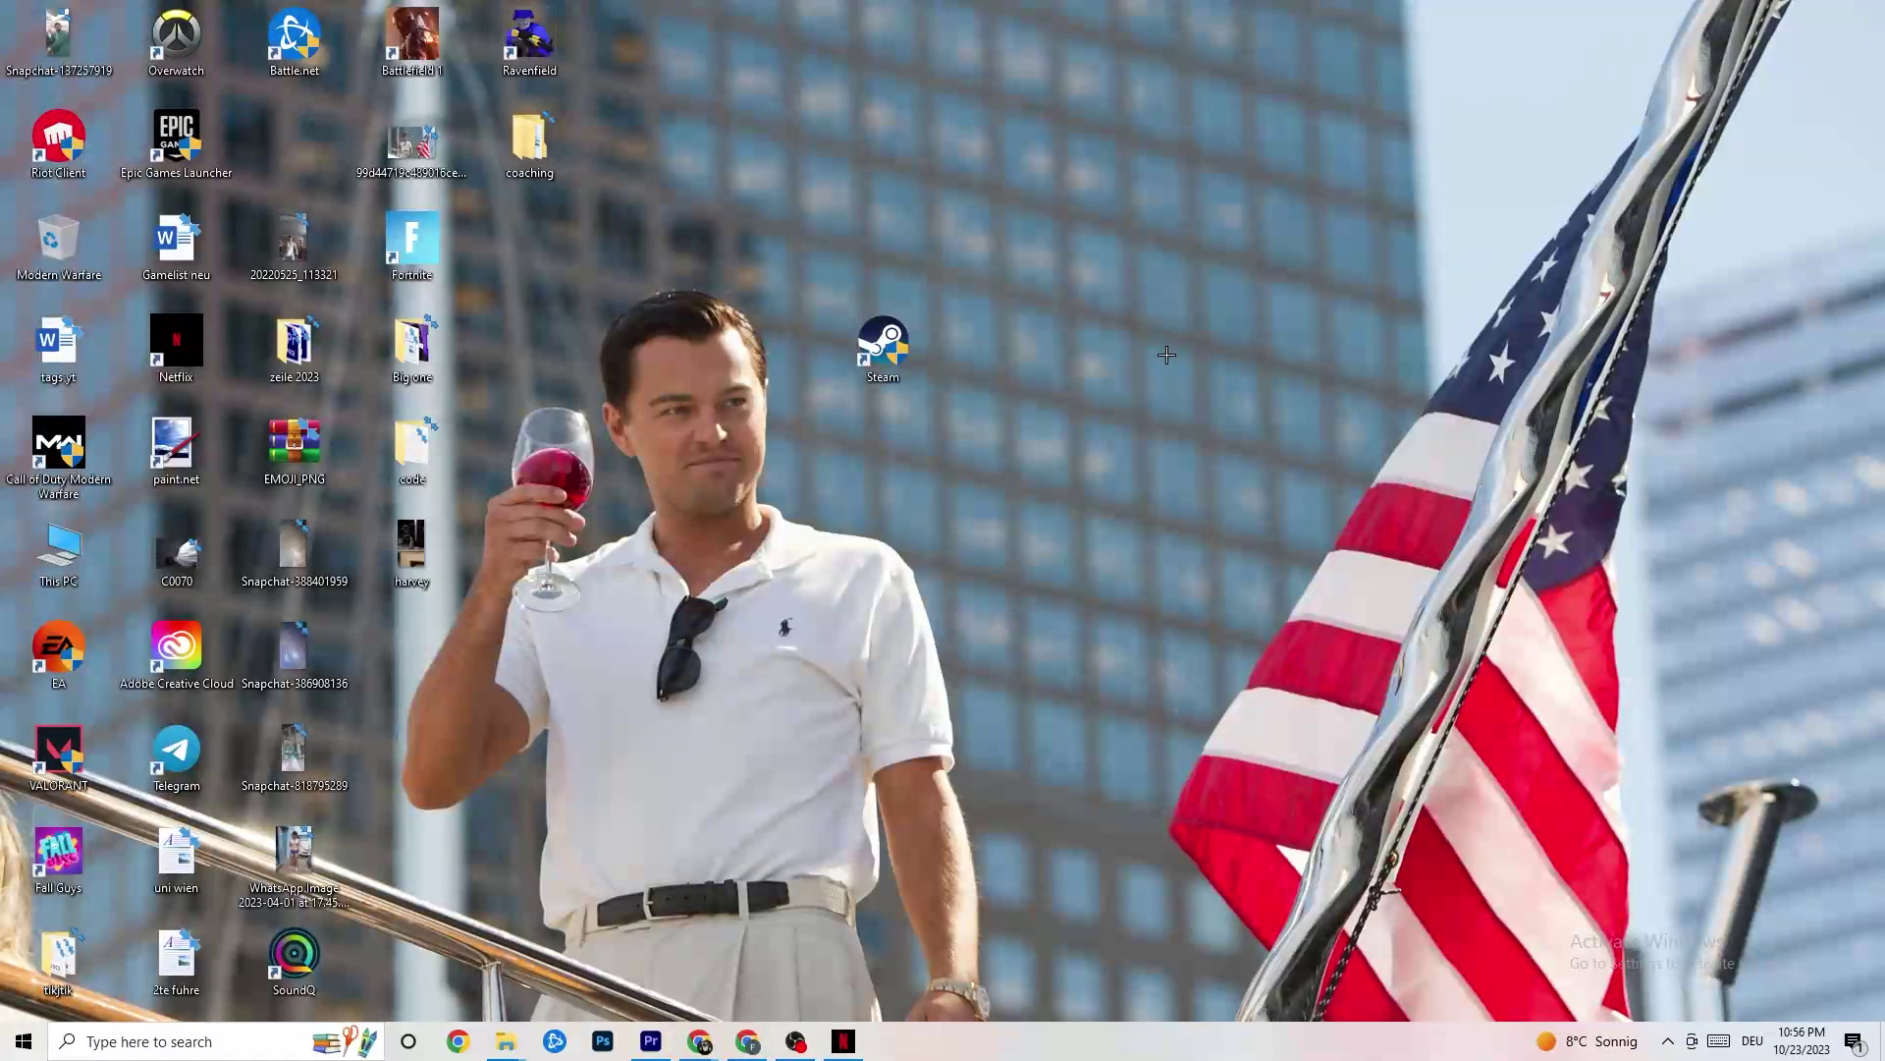